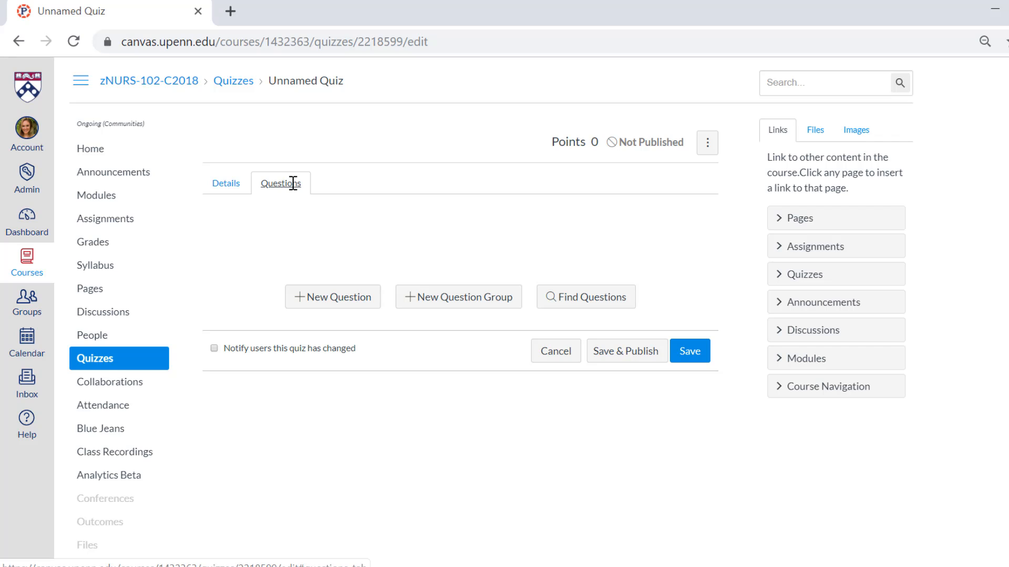
# - Add a new question to the quiz, keeping the Multiple Choice type and a value of 1 point
pyautogui.click(338, 297)
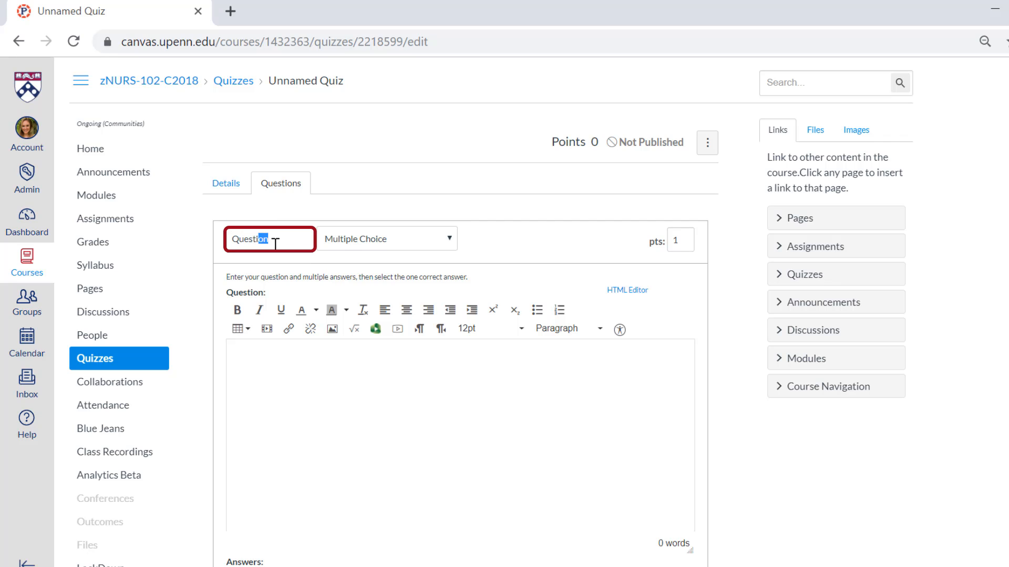
pyautogui.click(268, 239)
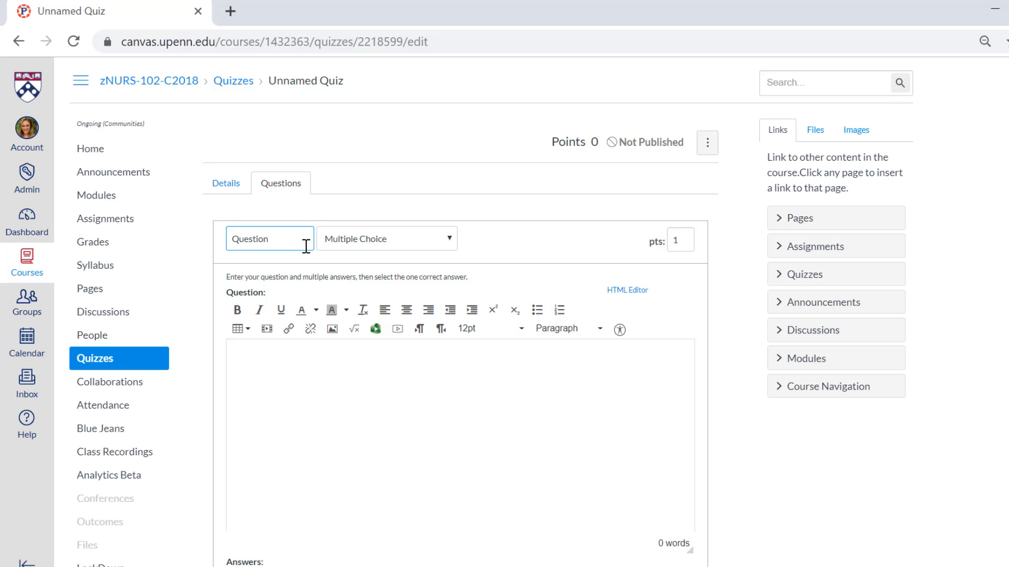
pyautogui.click(376, 247)
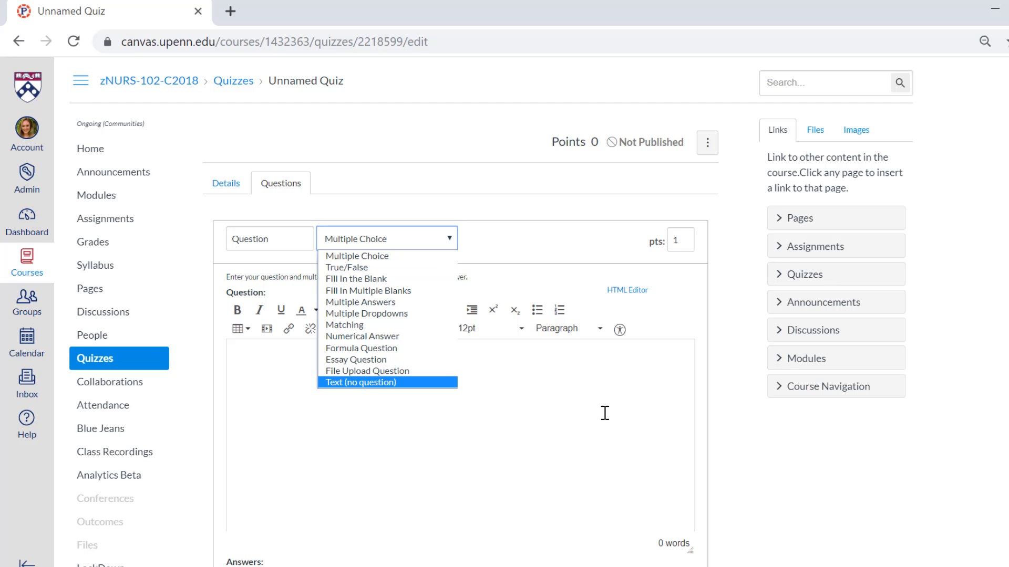
pyautogui.click(670, 239)
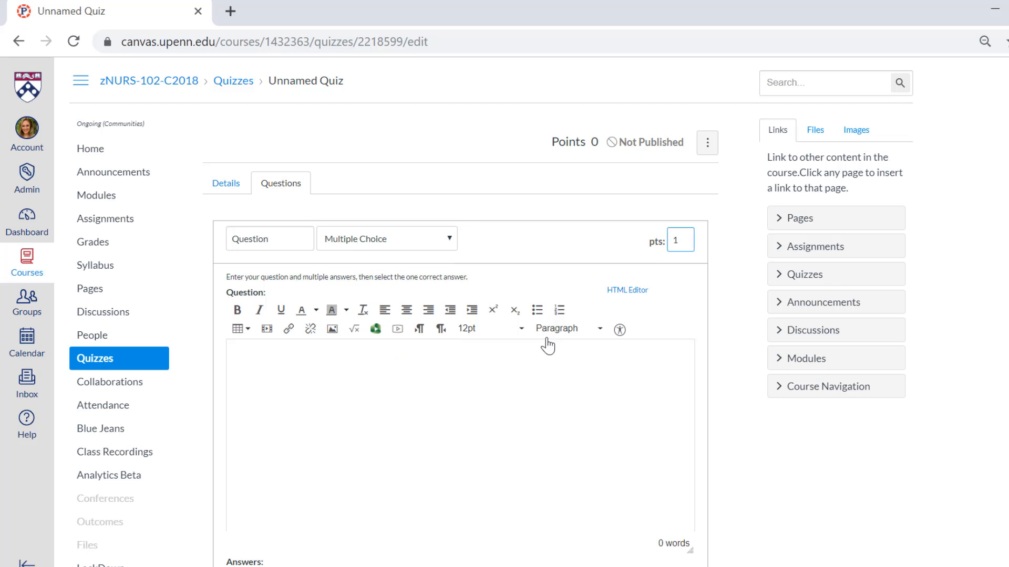
# - Paste the citation about blended education into the question text and open the table options
pyautogui.click(419, 391)
pyautogui.hotkey('ctrl', 'v')
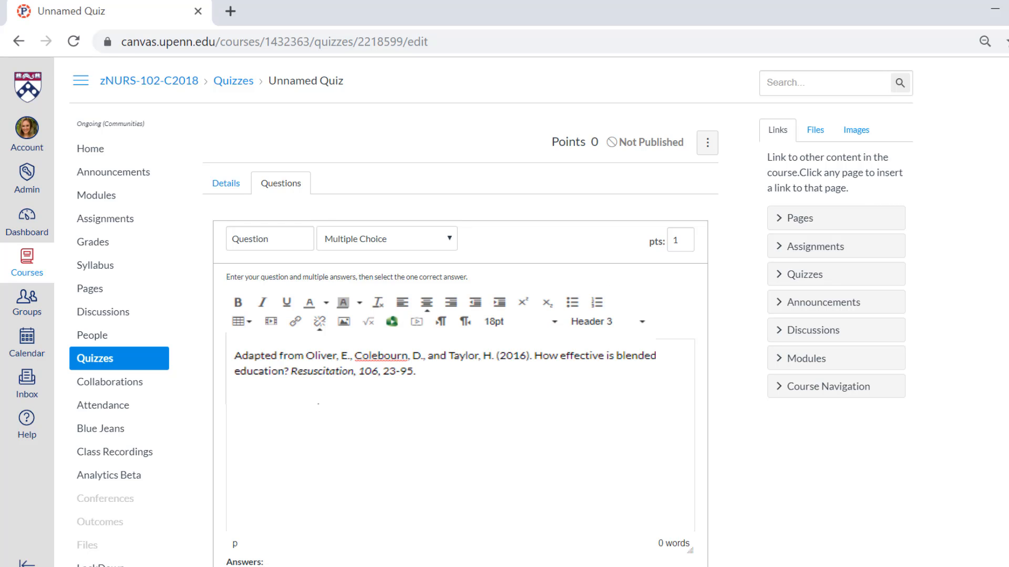
pyautogui.click(237, 321)
pyautogui.moveTo(258, 344)
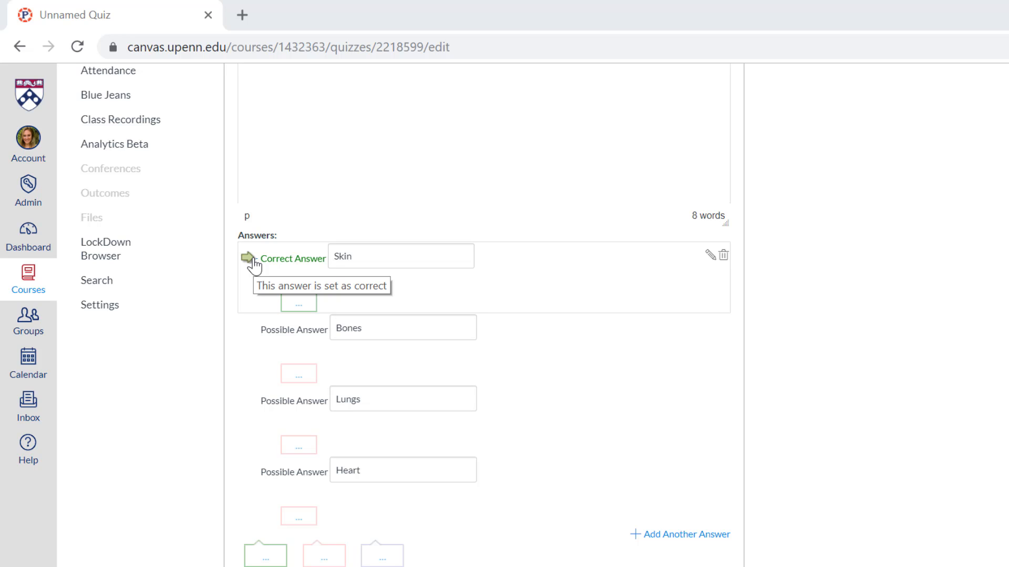
# - Try marking Bones as the correct answer and set Skin as the correct one again
pyautogui.click(247, 331)
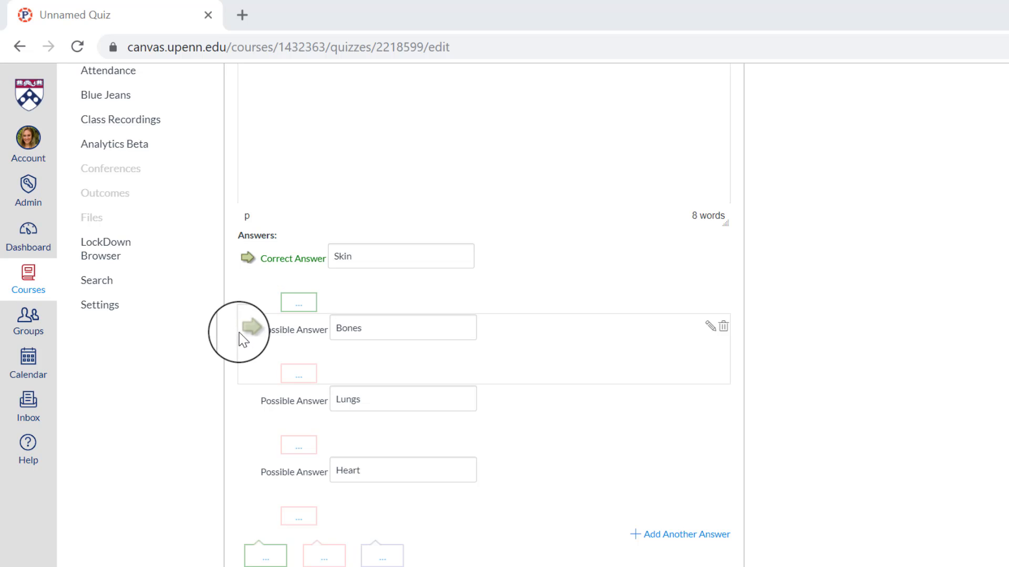
pyautogui.click(250, 260)
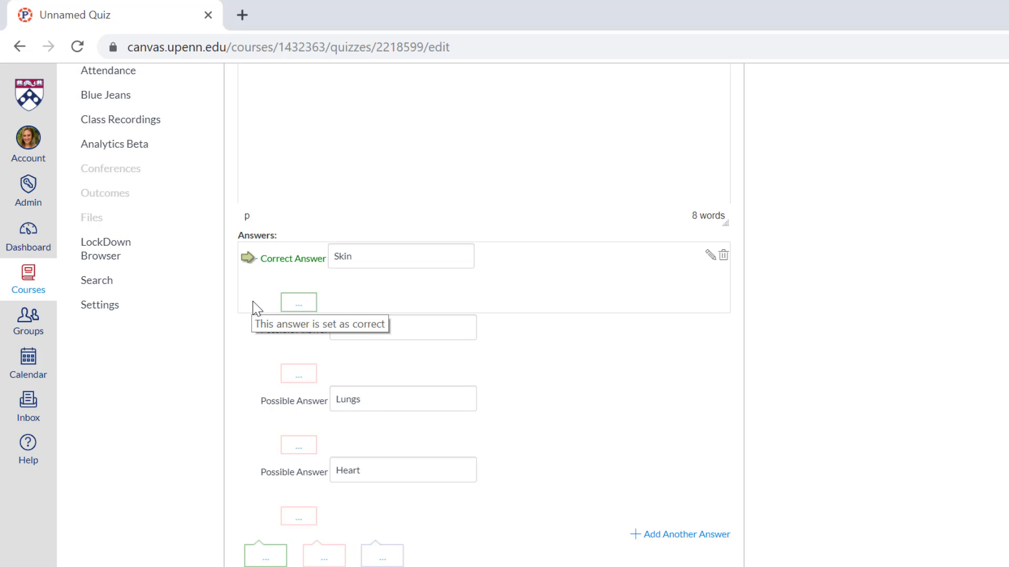
# - Open the correct, wrong and general answer comment boxes, leave them empty, and update the multiple-choice question
pyautogui.scroll(-3, 219, 373)
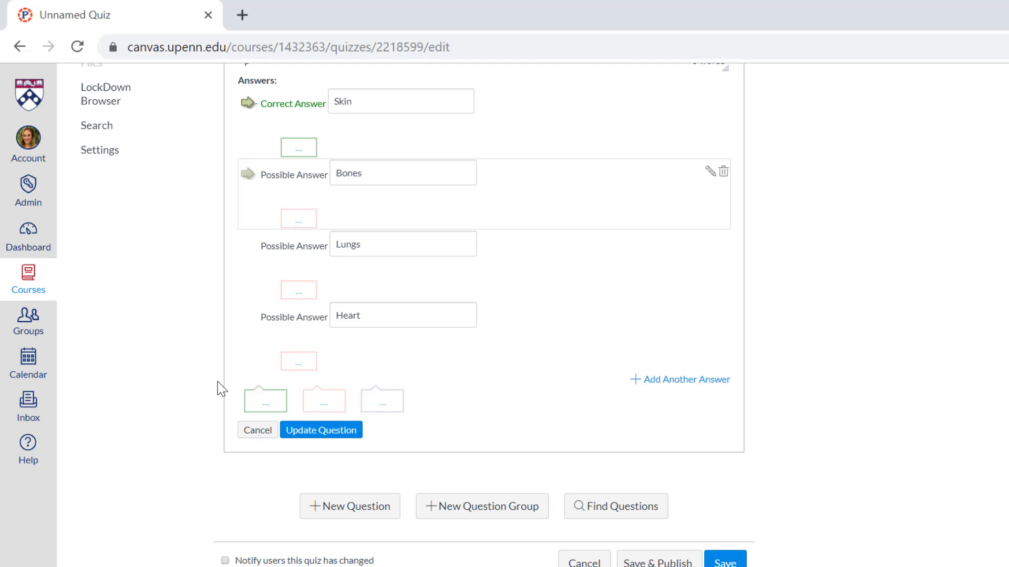
pyautogui.click(262, 408)
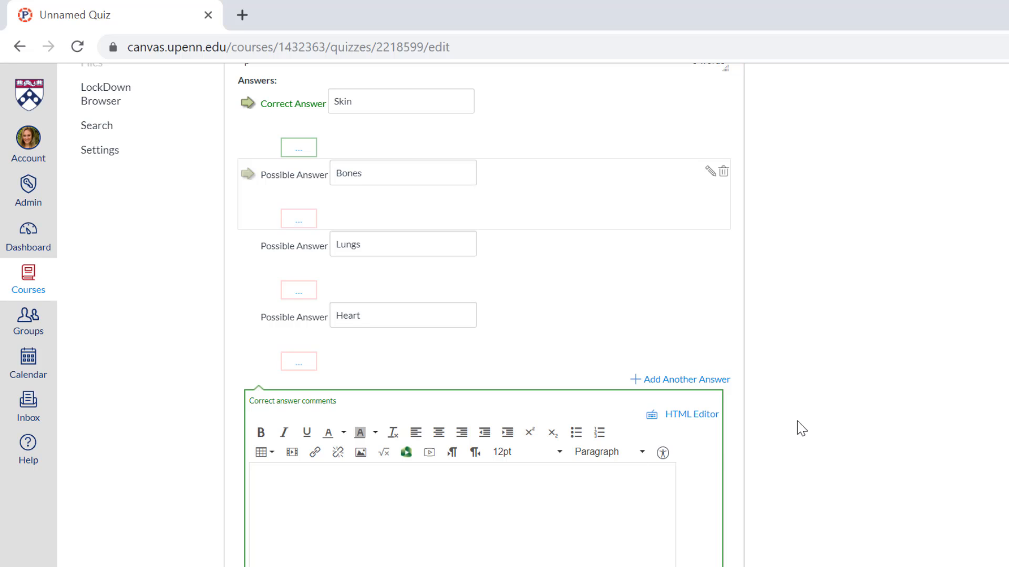
pyautogui.scroll(-3, 795, 428)
pyautogui.click(269, 562)
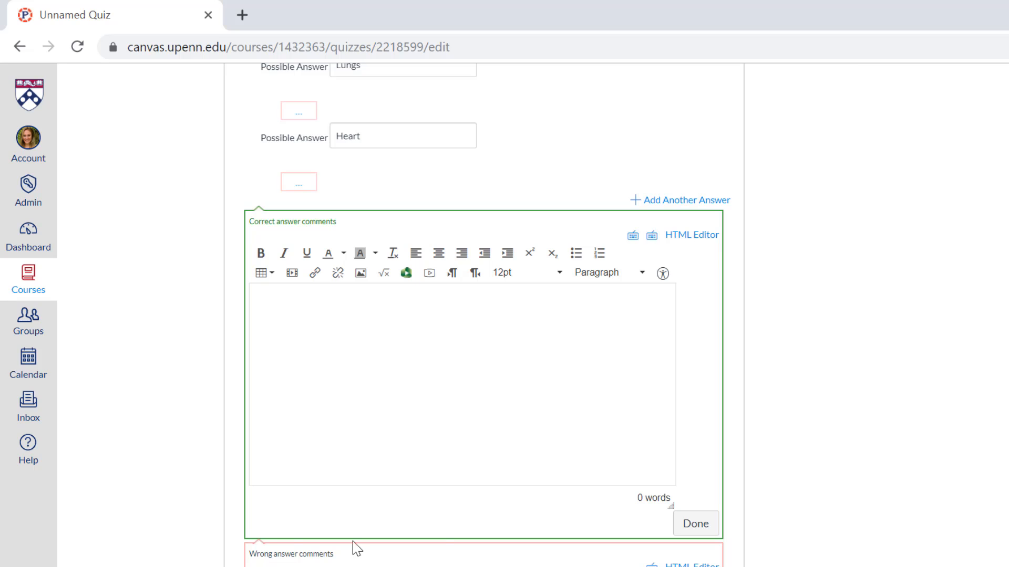
pyautogui.scroll(-3, 846, 434)
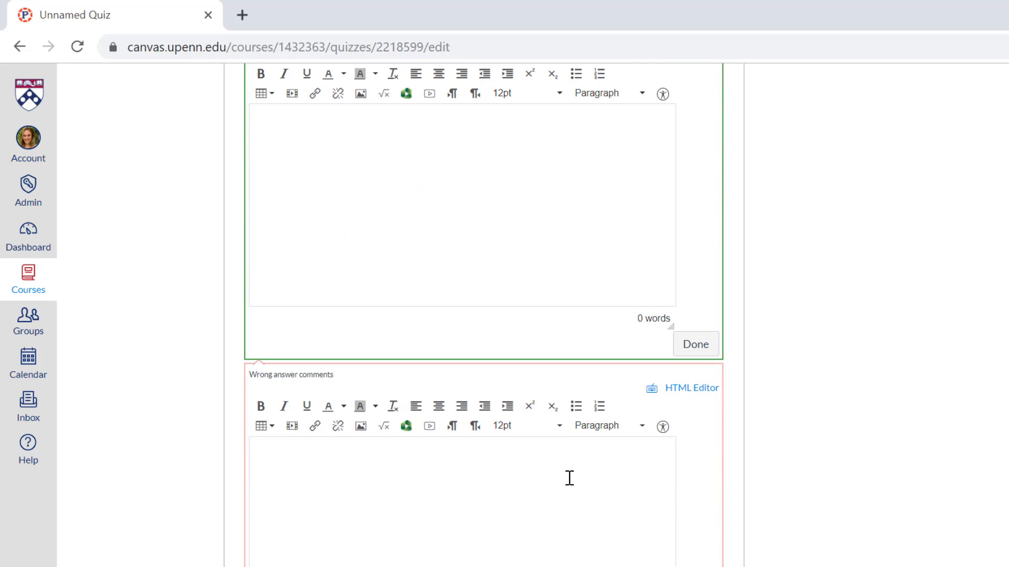
pyautogui.scroll(-5, 892, 452)
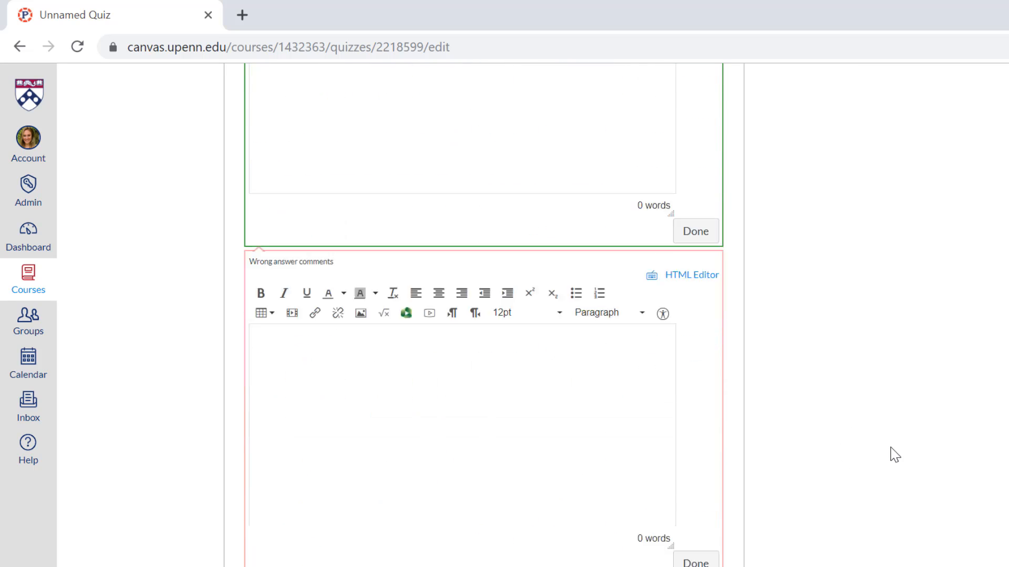
pyautogui.click(262, 405)
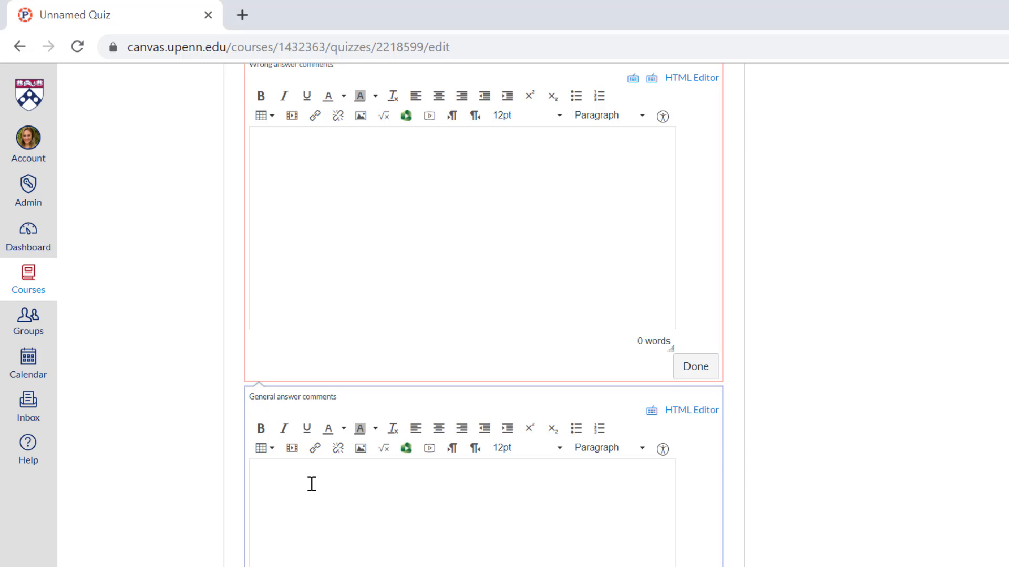
pyautogui.scroll(-2, 310, 485)
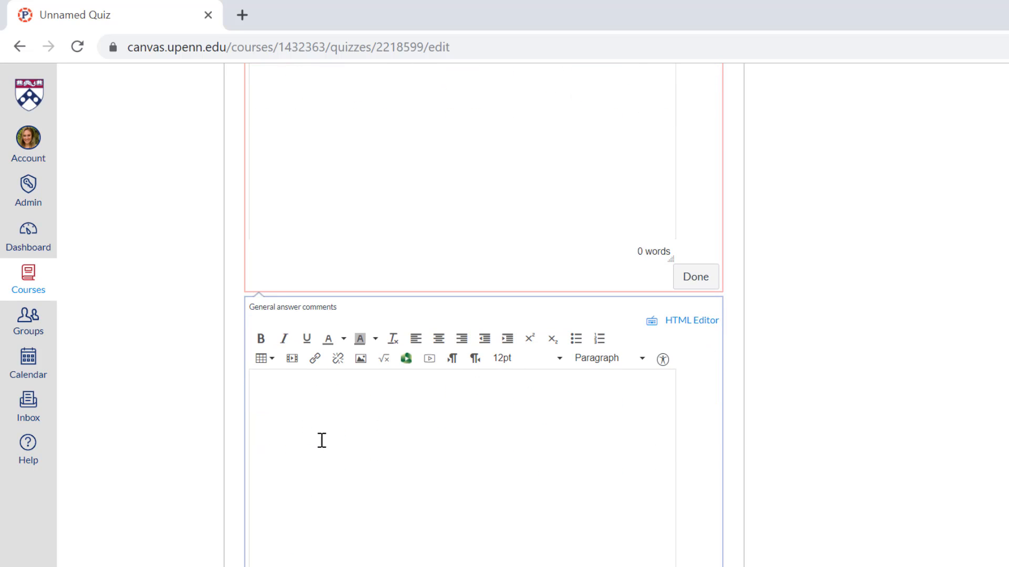
pyautogui.scroll(-3, 659, 407)
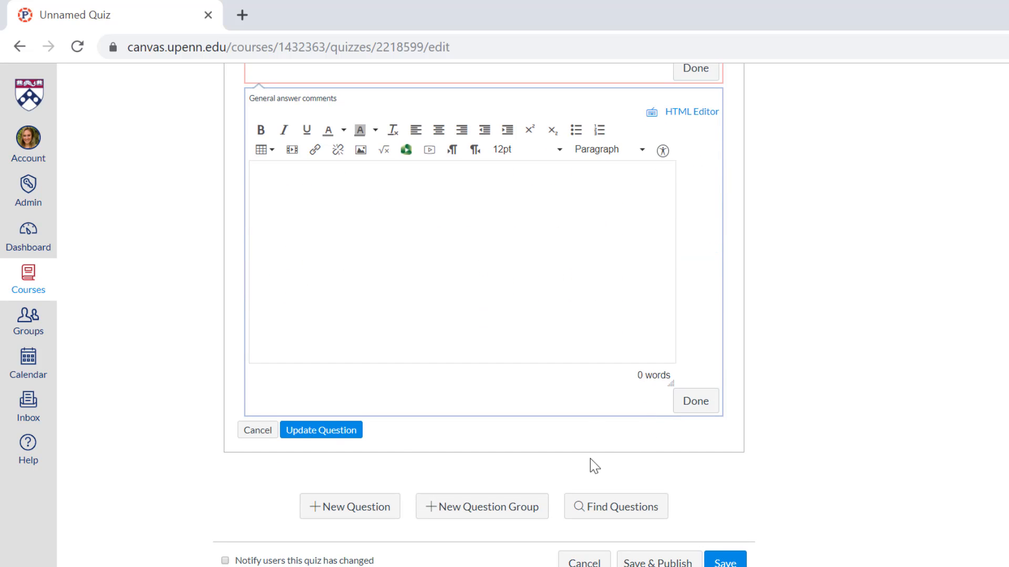
pyautogui.click(339, 431)
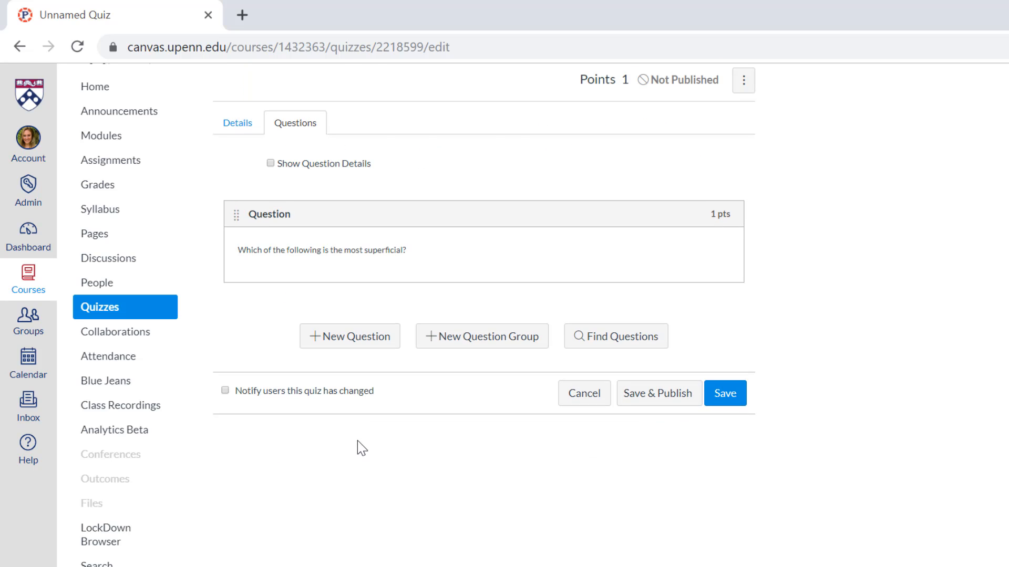
# - Add a second question to the quiz and set its type to Fill In the Blank
pyautogui.click(350, 336)
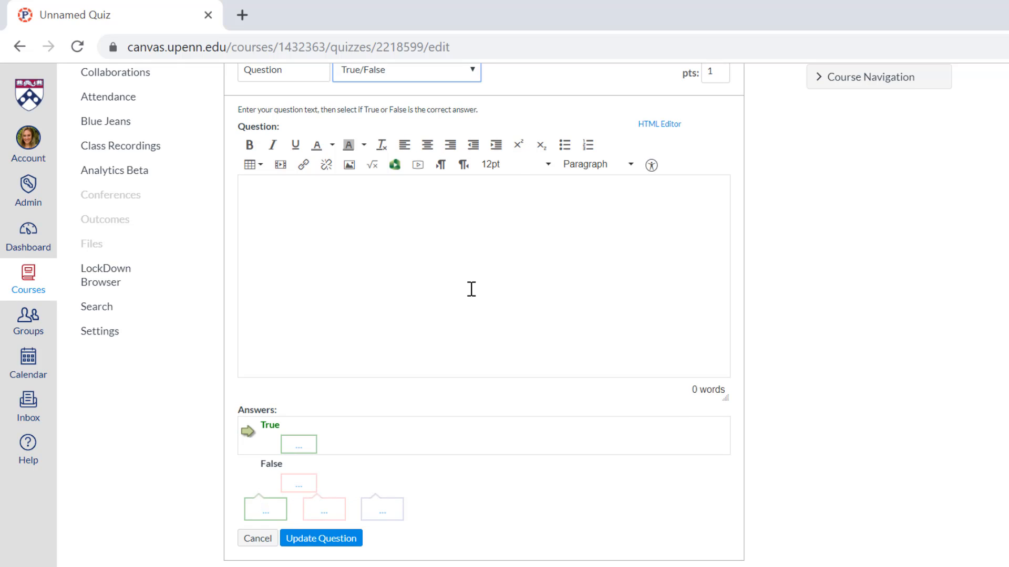
pyautogui.scroll(3, 471, 289)
pyautogui.click(444, 247)
pyautogui.click(419, 292)
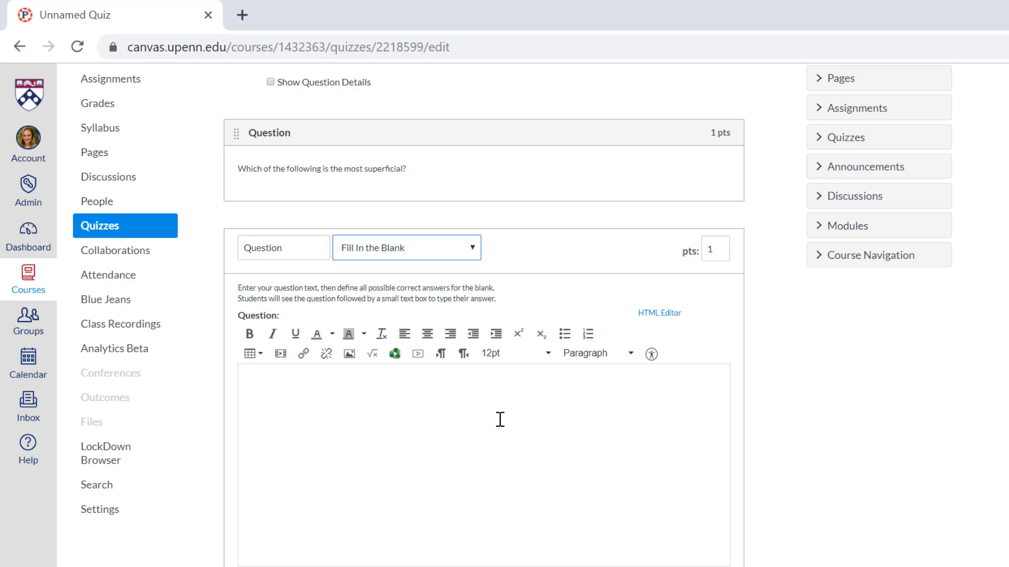
pyautogui.scroll(-3, 499, 419)
pyautogui.scroll(3, 254, 316)
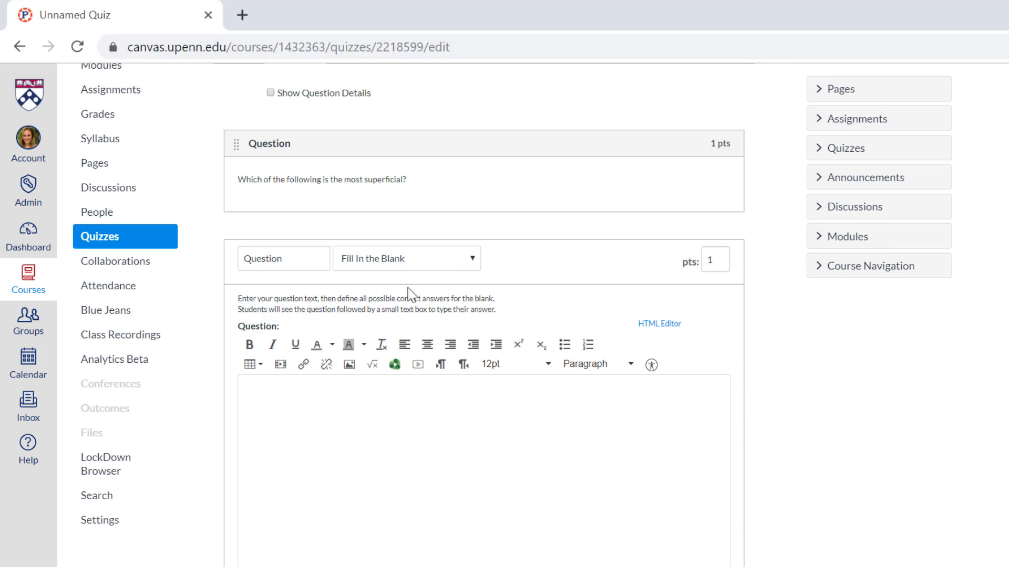
# - Change the question type to Fill In Multiple Blanks and enter "Roses are [color1], violets are [color2]." as the question text
pyautogui.click(457, 256)
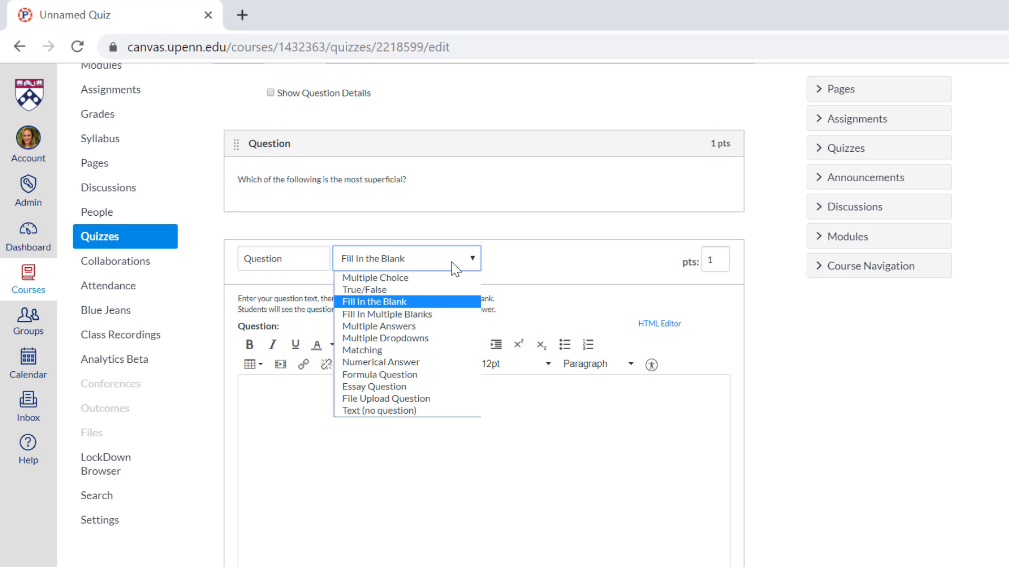
pyautogui.click(423, 315)
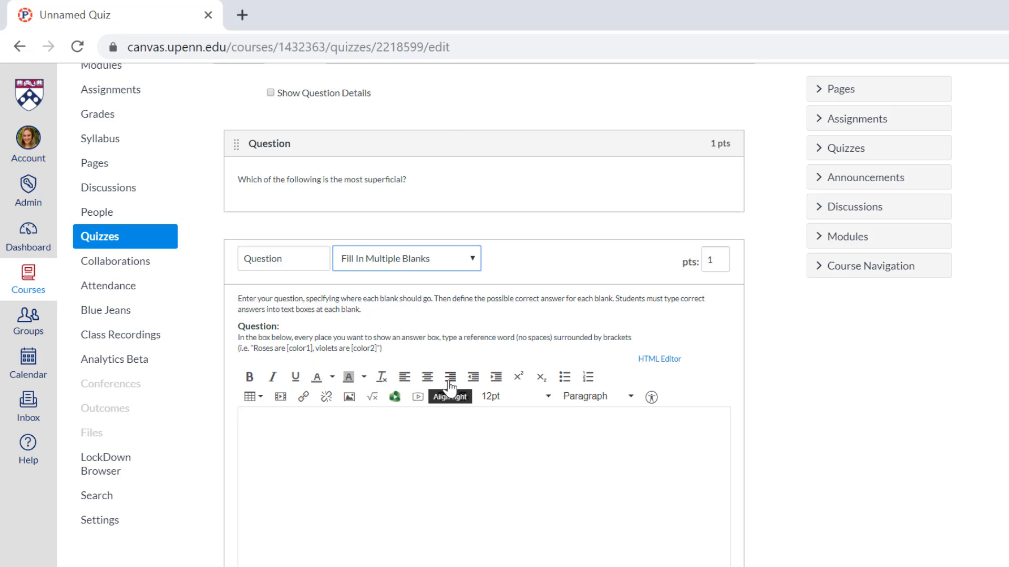
pyautogui.click(481, 454)
pyautogui.write('Roses are [color1], violets are [color2]')
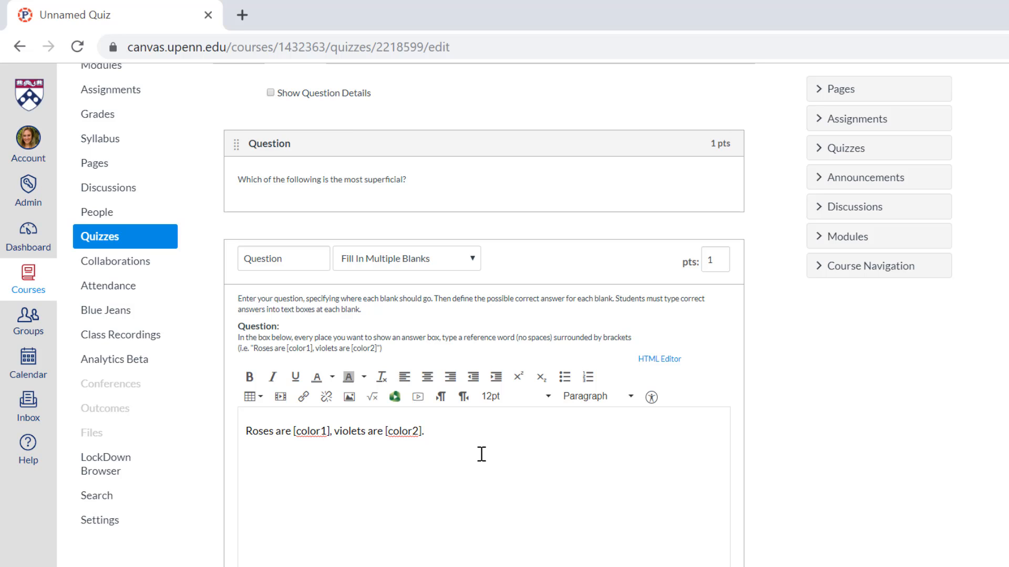
# - Enter "red" as the possible answer for color1 and delete the empty second answer
pyautogui.scroll(-5, 481, 454)
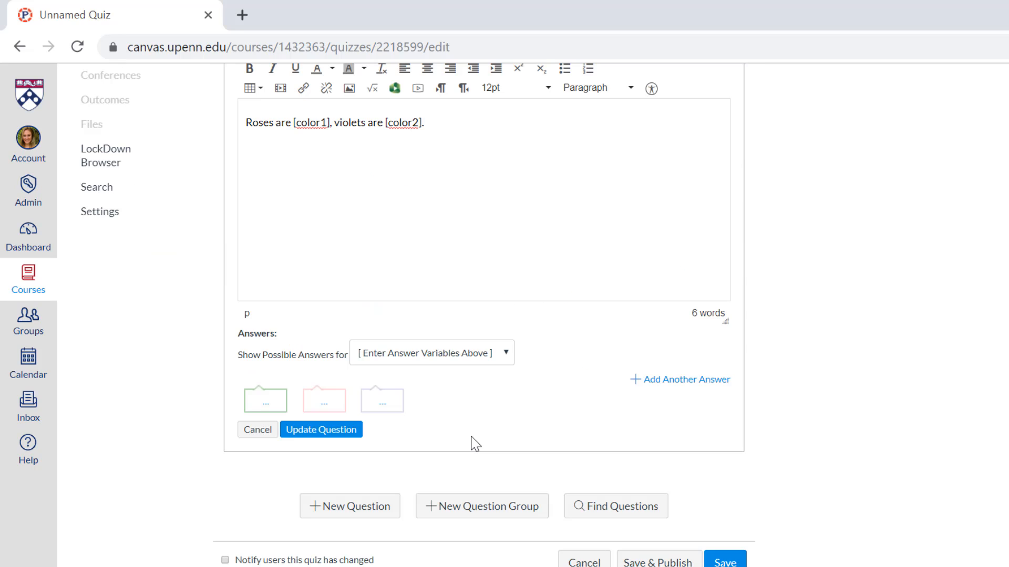
pyautogui.click(462, 353)
pyautogui.click(435, 374)
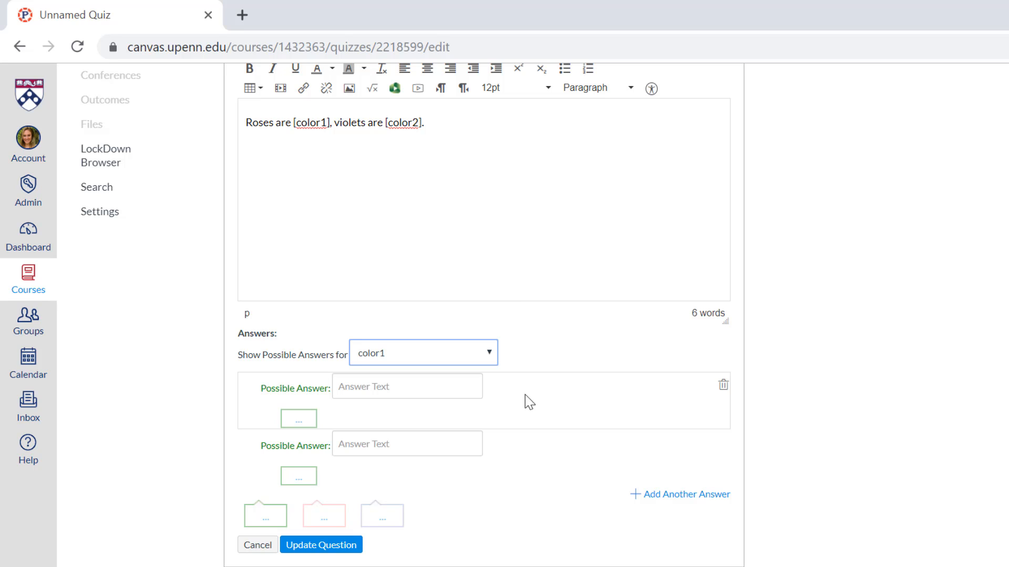
pyautogui.click(444, 386)
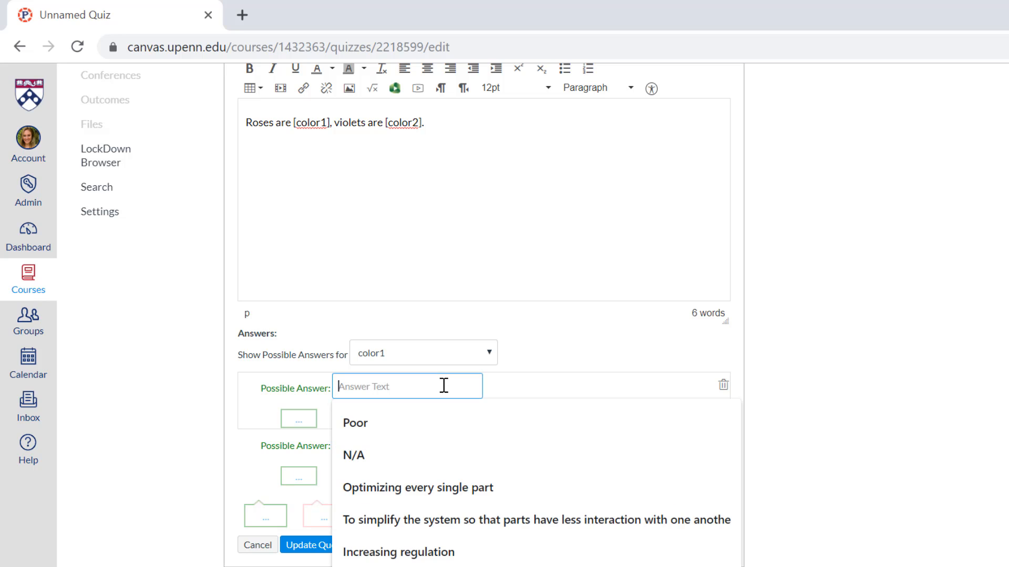
pyautogui.write('red')
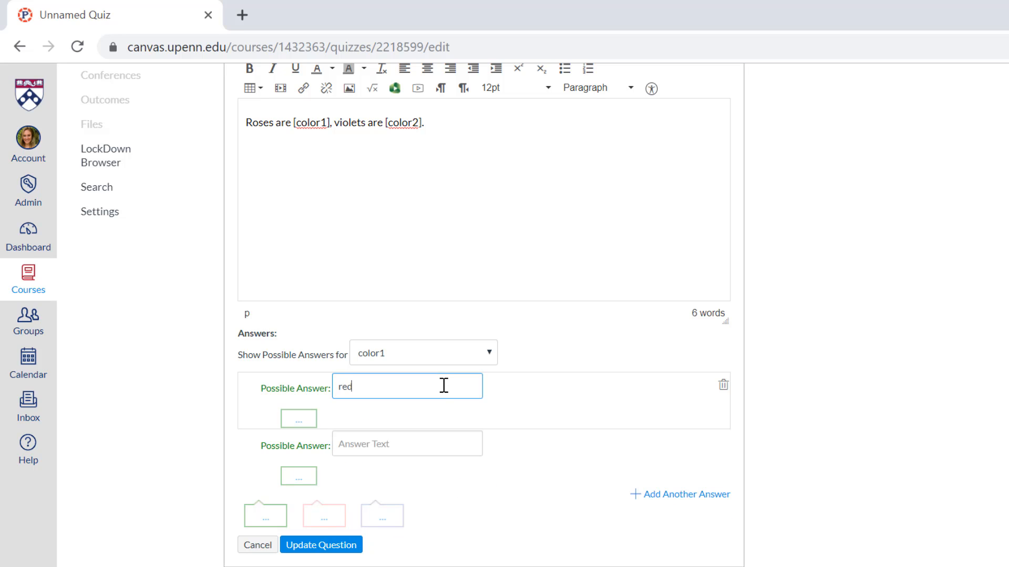
pyautogui.click(428, 443)
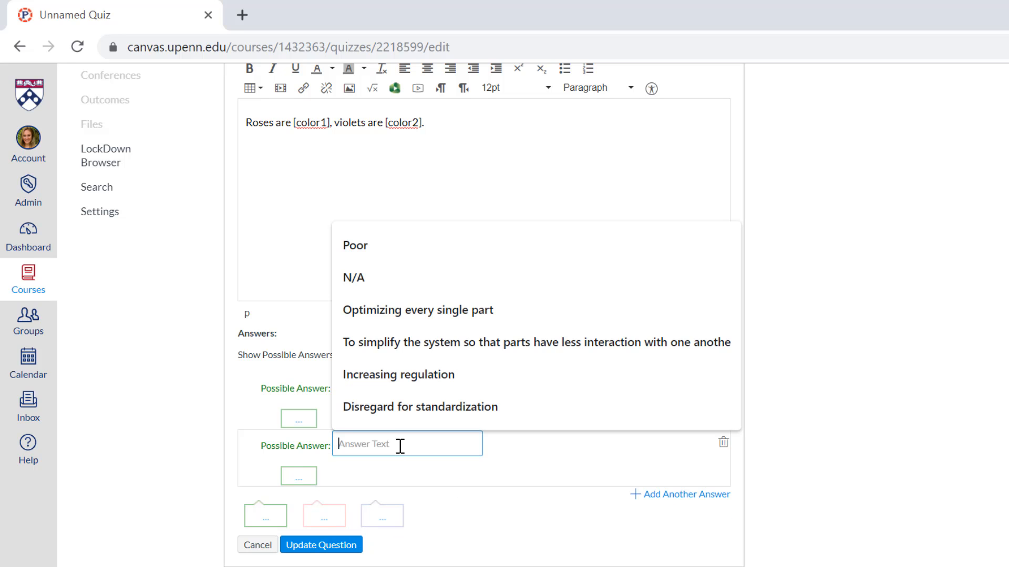
pyautogui.click(919, 475)
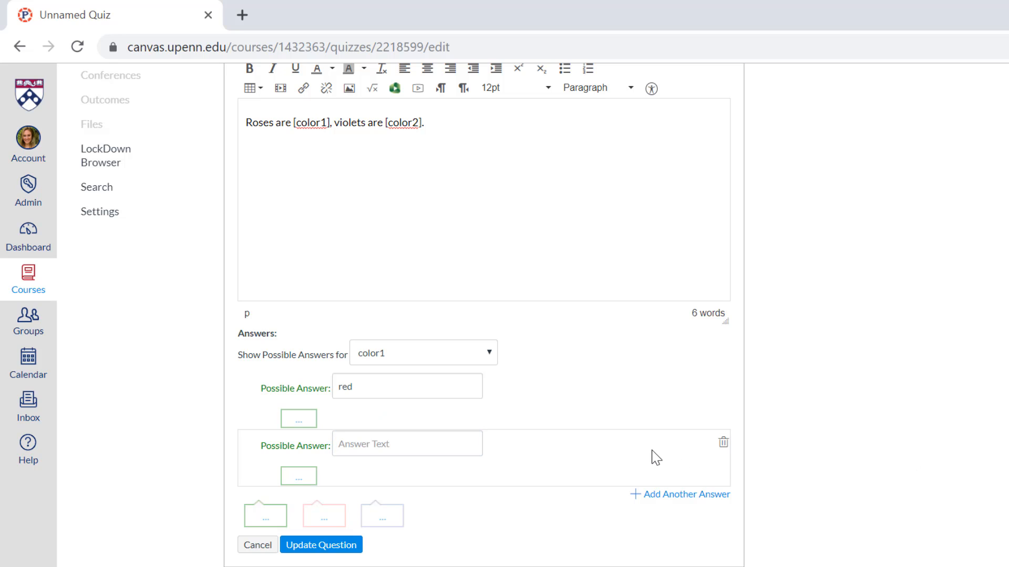
pyautogui.click(723, 443)
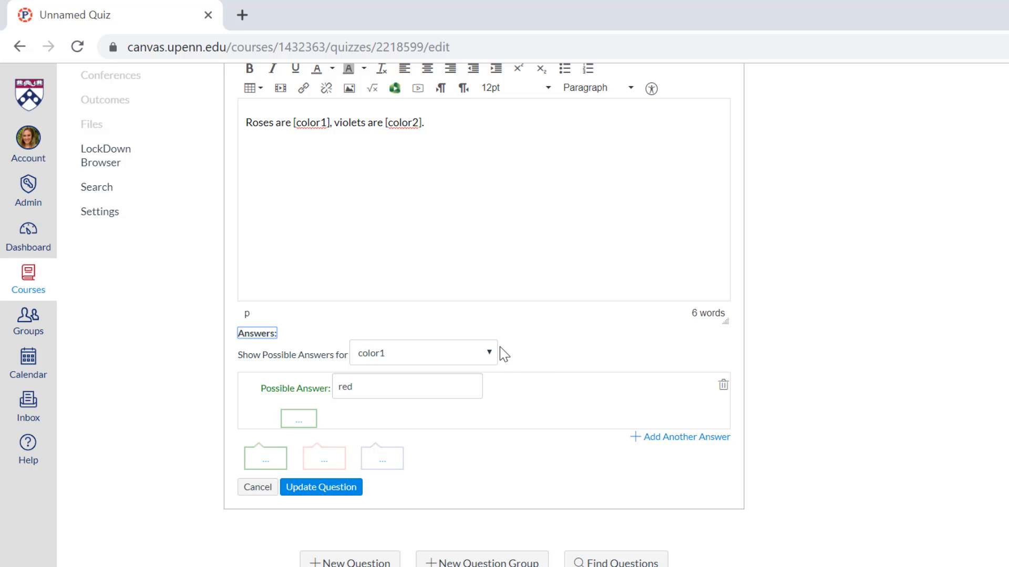
# - Set "blue" as the only possible answer for color2 and update the question
pyautogui.click(487, 353)
pyautogui.click(467, 385)
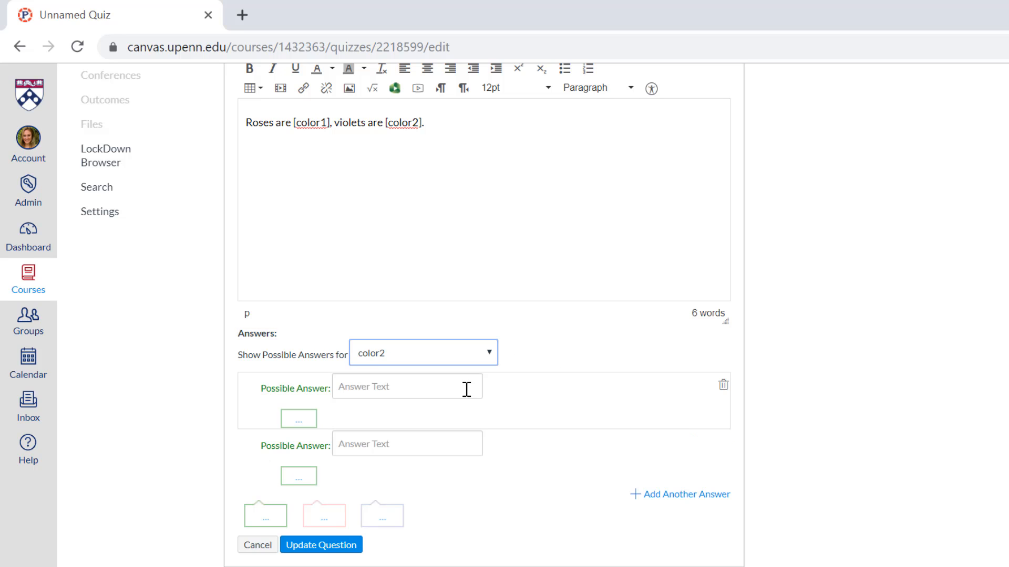
pyautogui.click(724, 444)
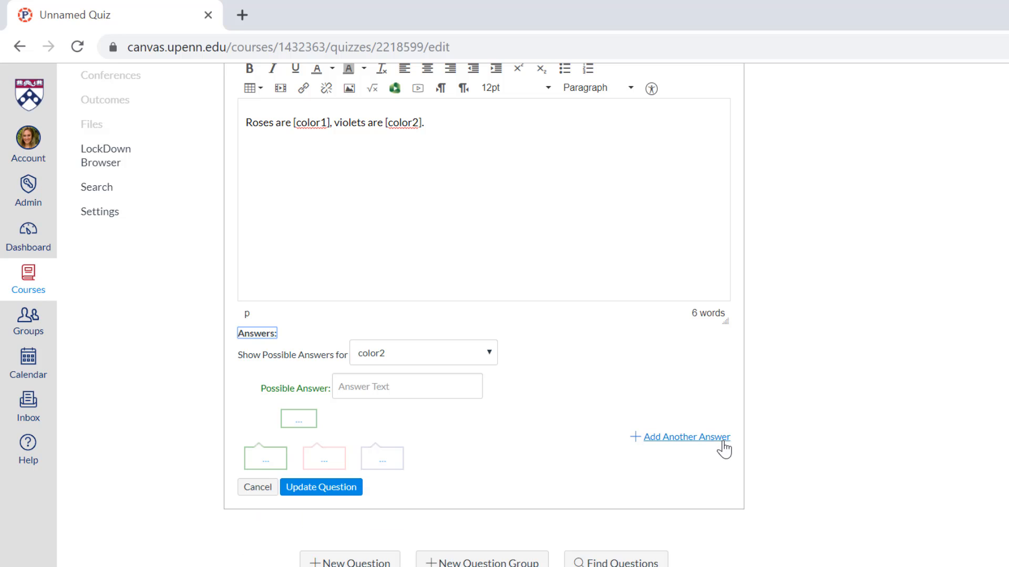
pyautogui.click(420, 392)
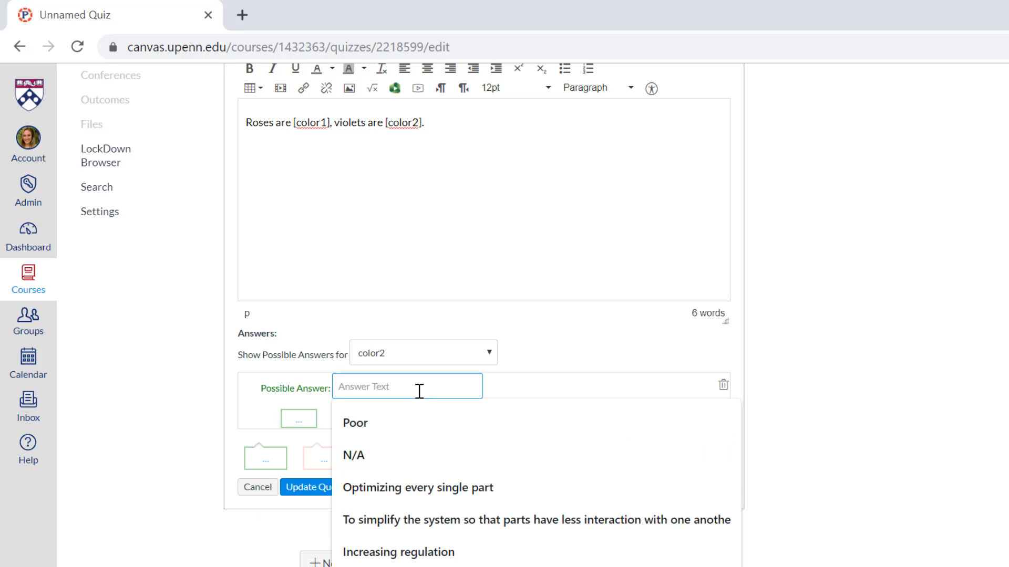
pyautogui.write('lue')
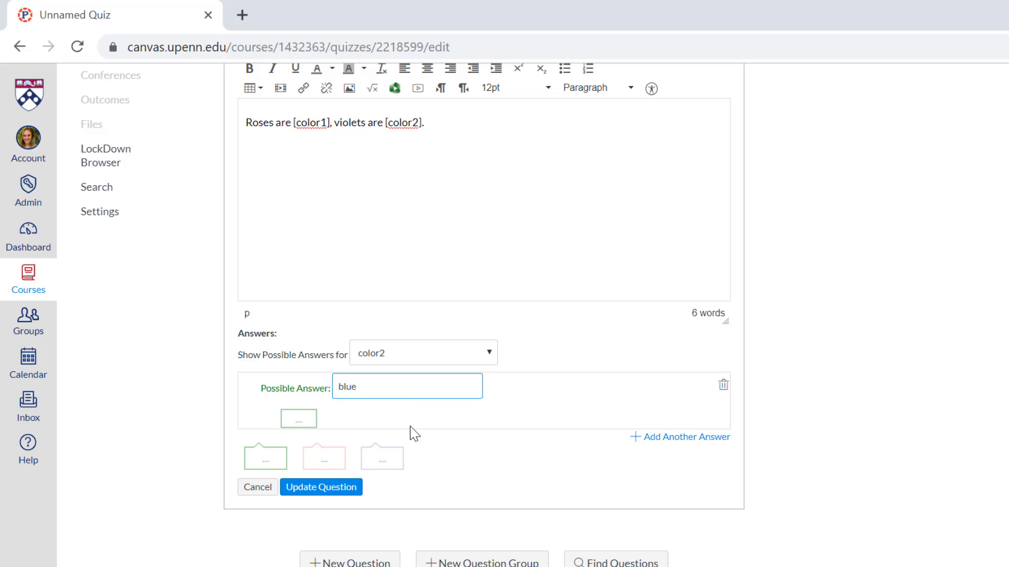
pyautogui.click(346, 489)
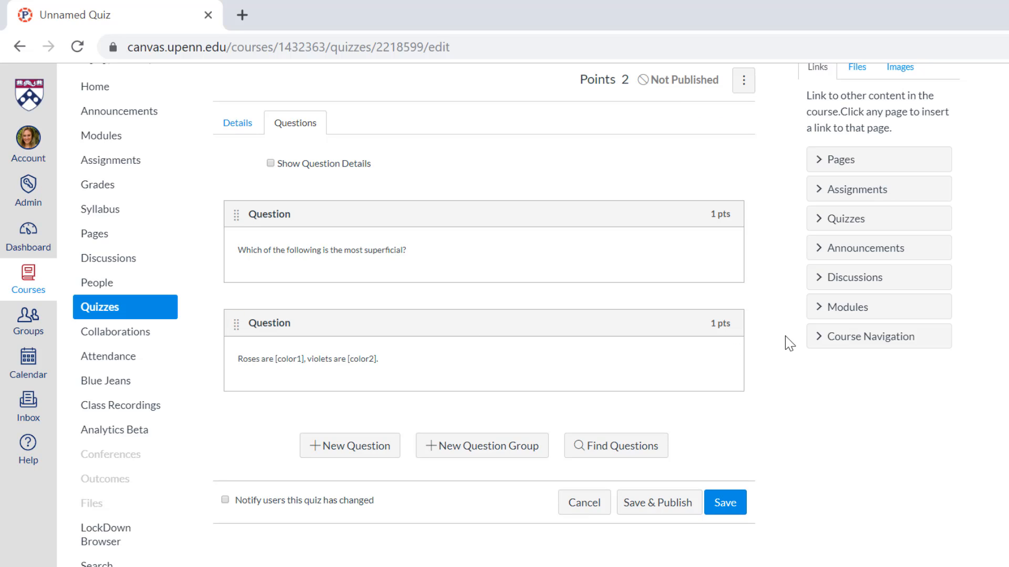
# - Save the quiz and preview its multiple choice and fill-in-the-blanks questions
pyautogui.click(730, 504)
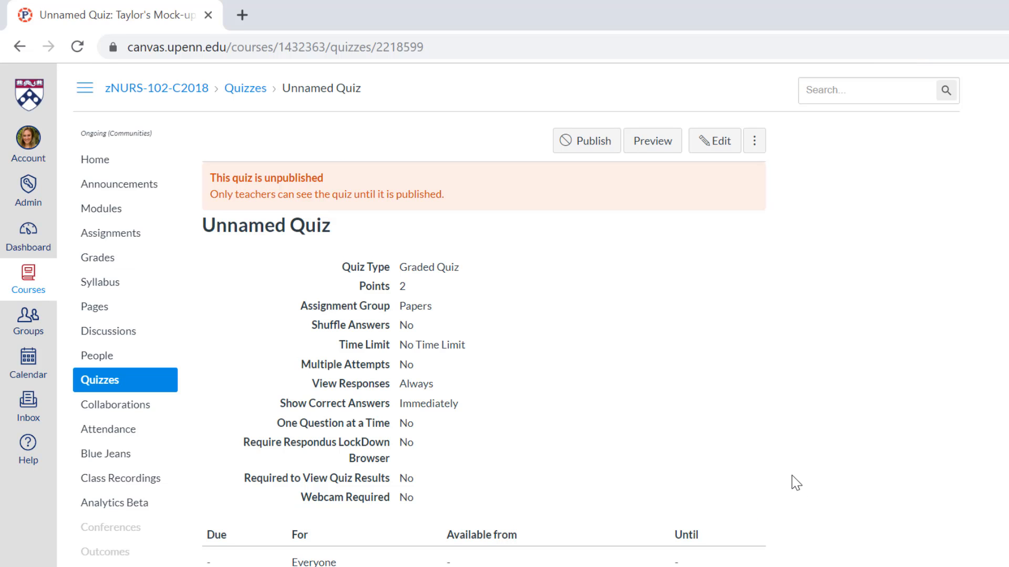
pyautogui.click(655, 142)
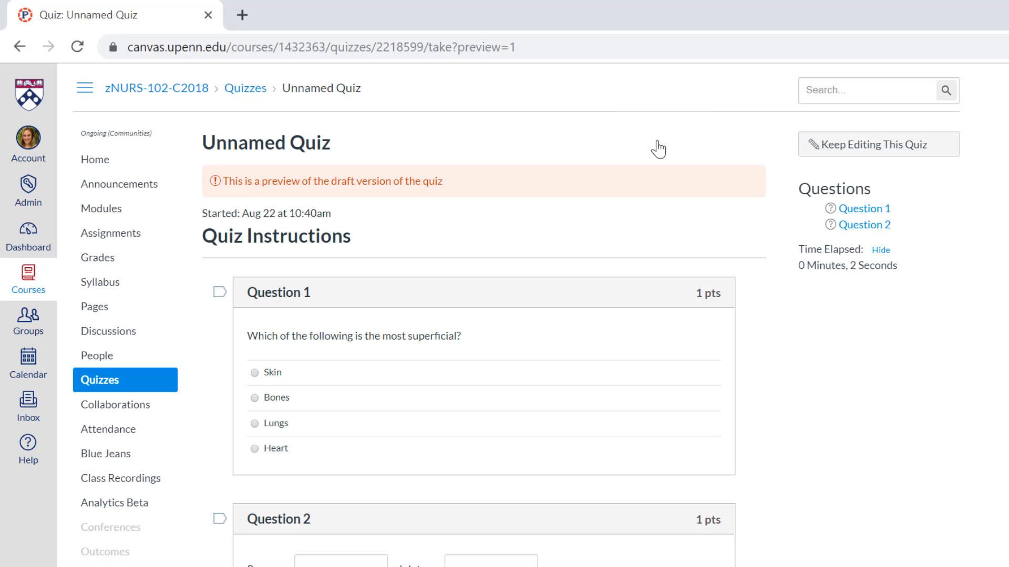
pyautogui.scroll(-2, 770, 309)
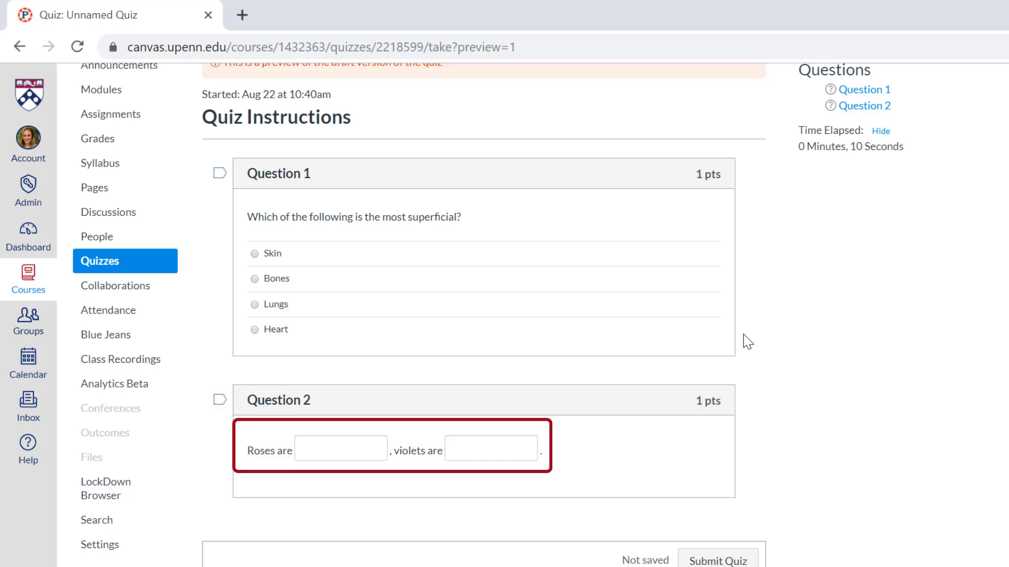
pyautogui.scroll(3, 745, 341)
# - Return to editing the quiz and add a third question with its type set to Multiple Answers
pyautogui.click(892, 147)
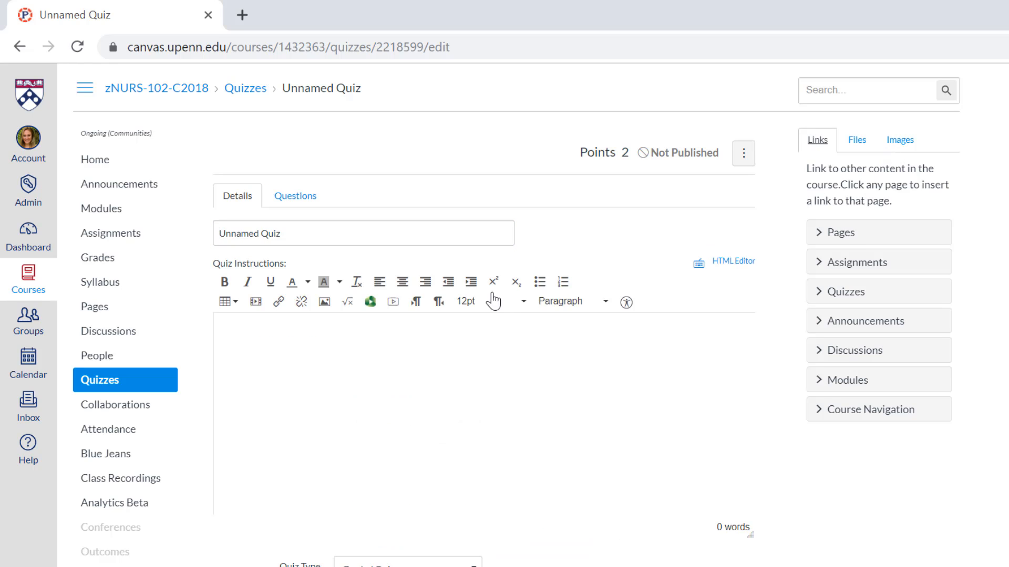
pyautogui.scroll(-6, 405, 339)
pyautogui.scroll(6, 407, 343)
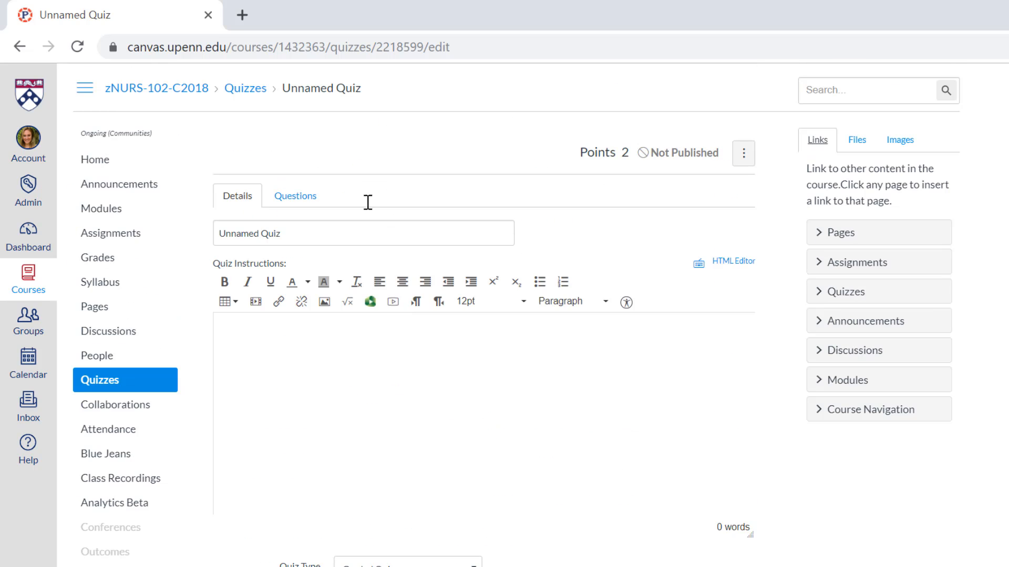
pyautogui.click(304, 197)
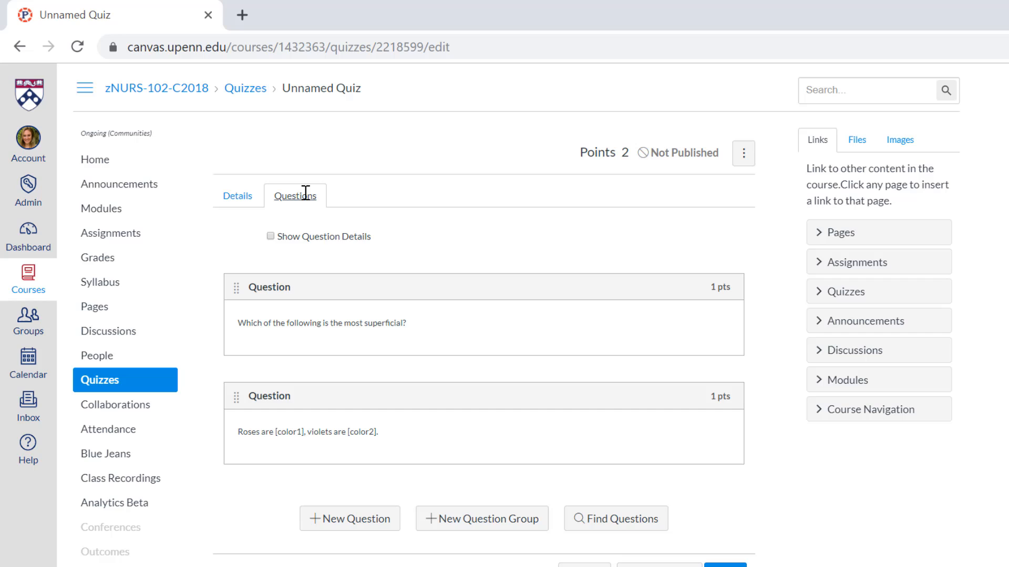
pyautogui.click(373, 517)
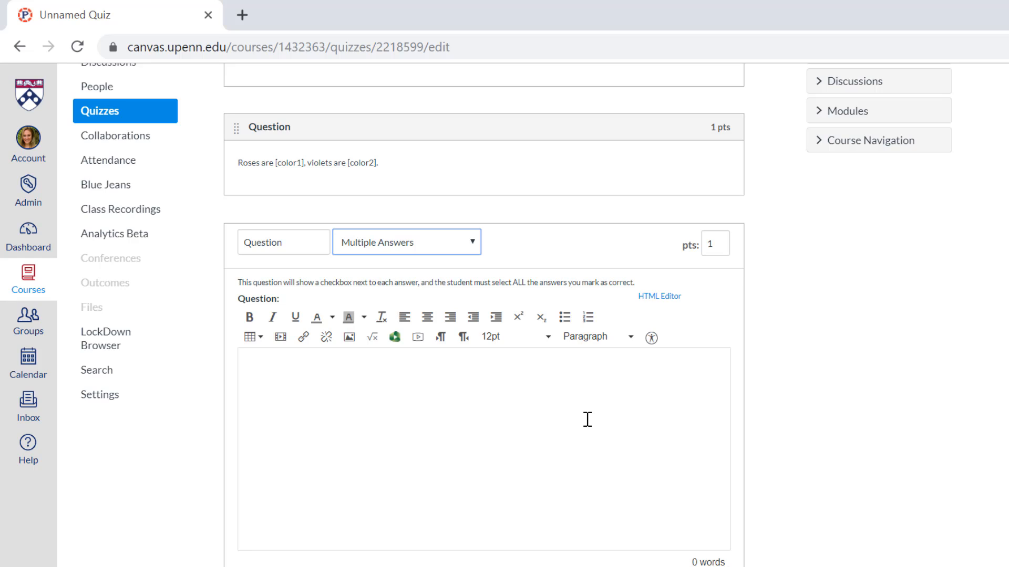
# - Mark the third answer of the new question as an additional correct answer
pyautogui.scroll(-3, 587, 419)
pyautogui.scroll(-3, 428, 405)
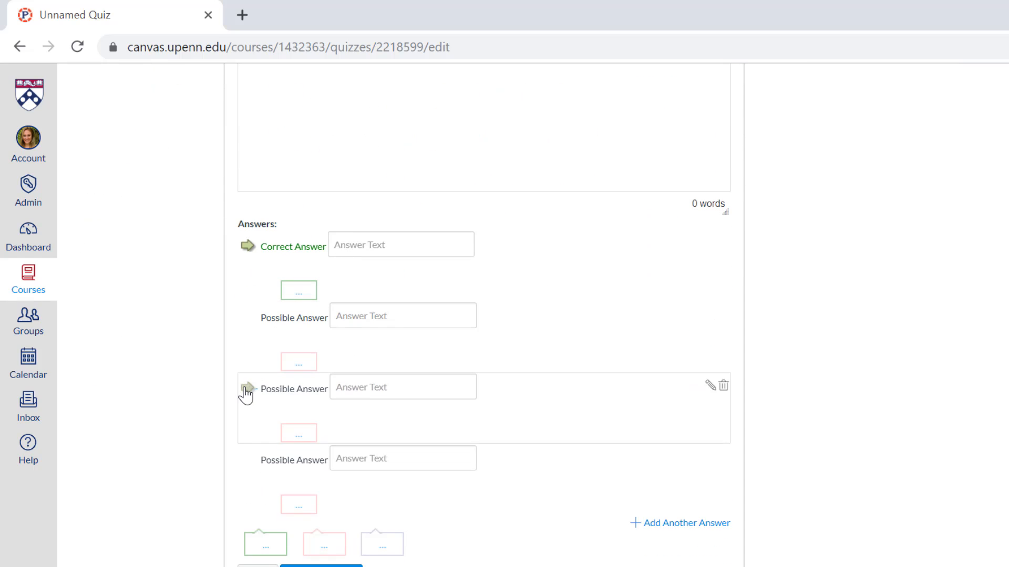
pyautogui.click(247, 389)
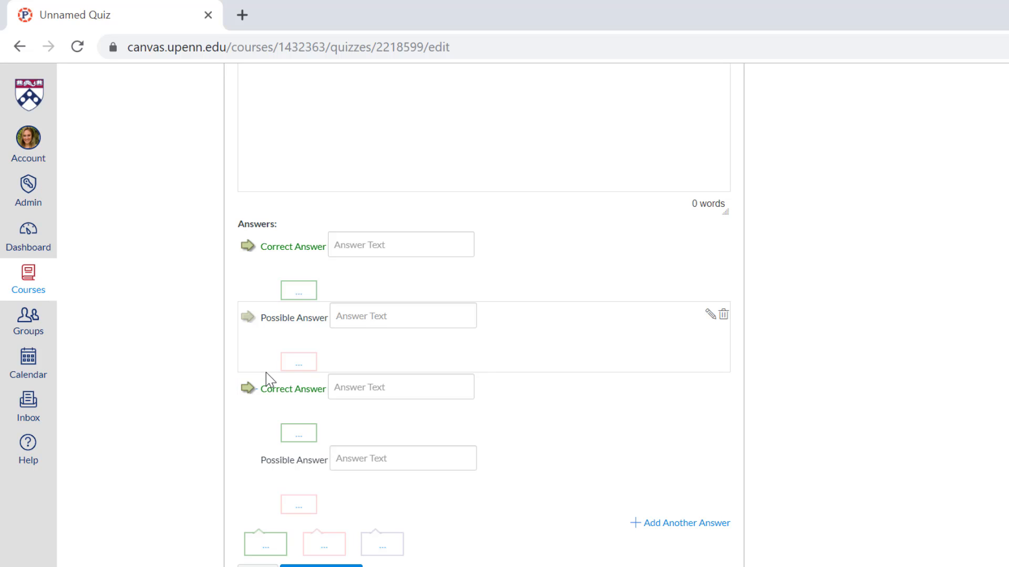
# - Change the question type to Multiple Dropdowns and open the list of answer variables under the answers
pyautogui.scroll(5, 263, 377)
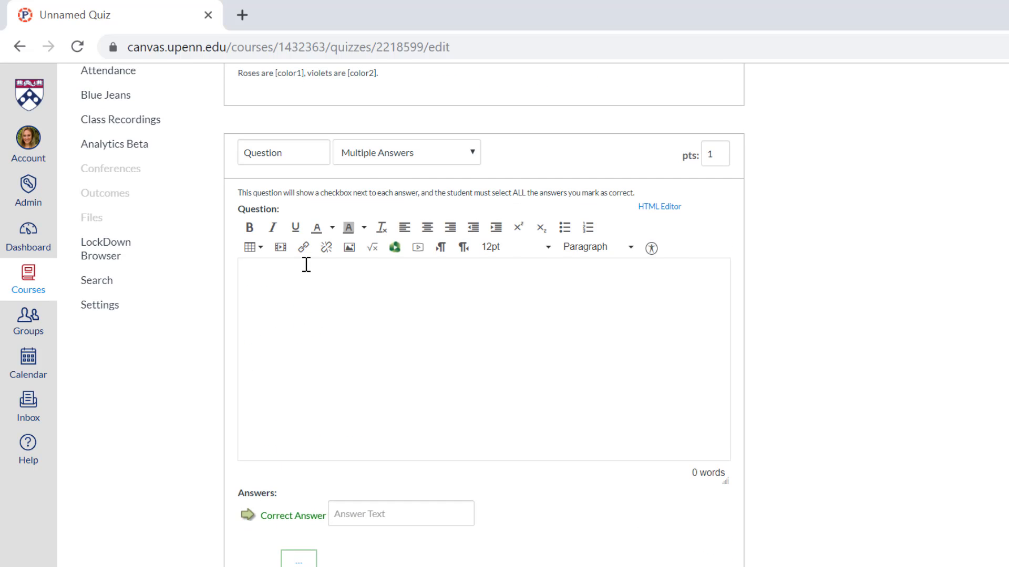
pyautogui.click(405, 152)
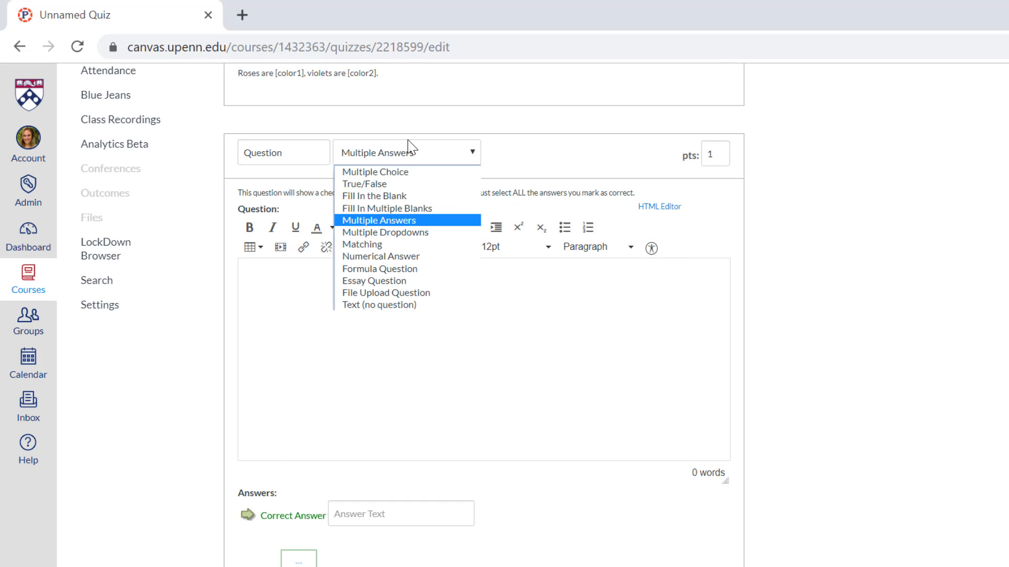
pyautogui.click(392, 236)
pyautogui.scroll(-2, 417, 299)
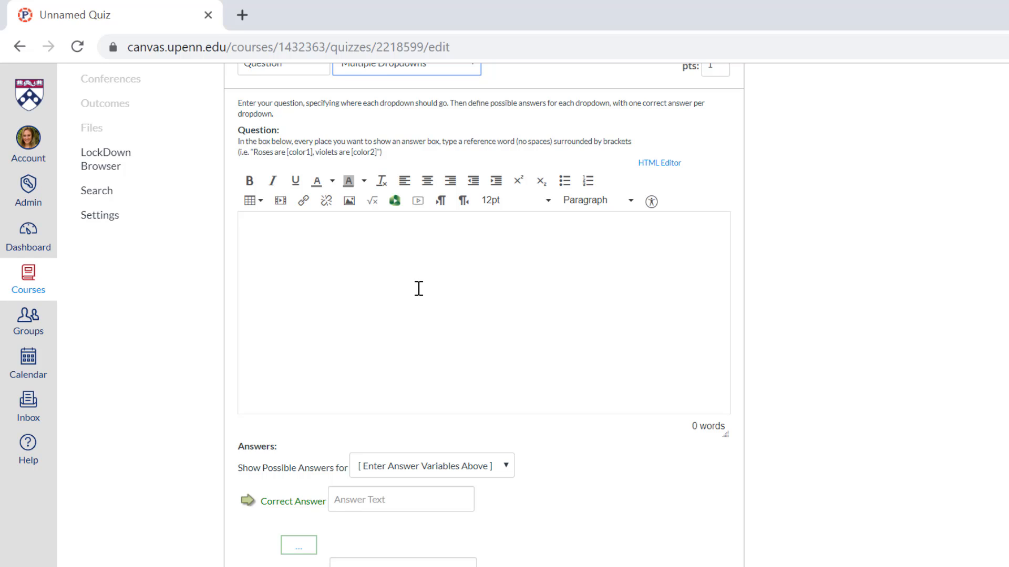
pyautogui.scroll(-2, 419, 288)
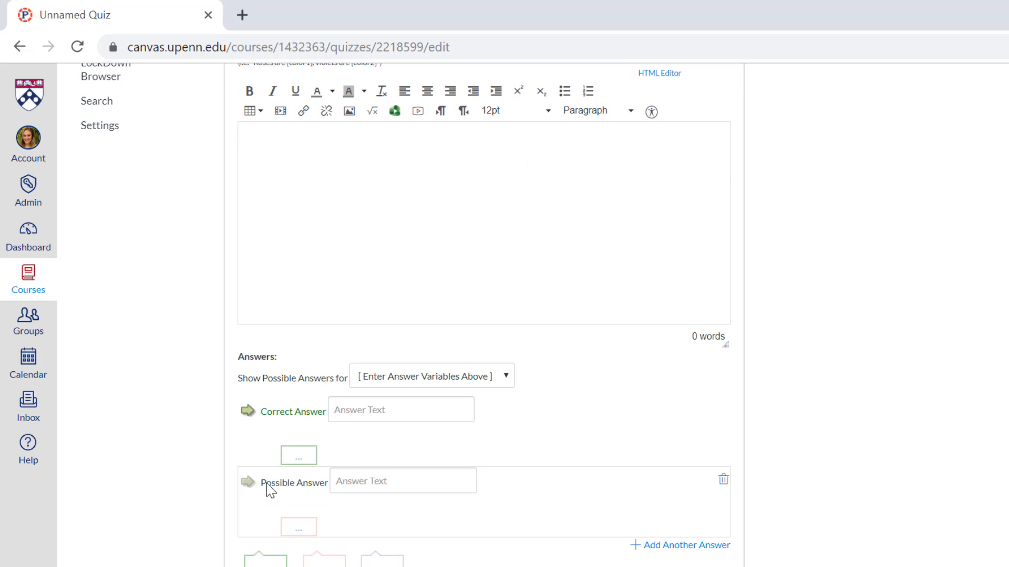
pyautogui.click(248, 484)
pyautogui.click(442, 383)
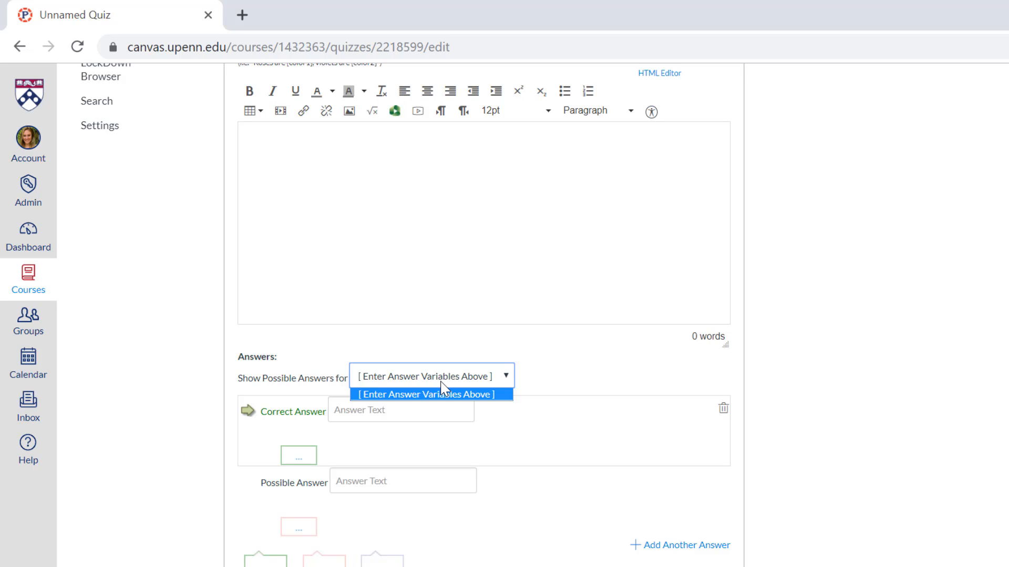
# - Change the question type to Matching and go to its field for additional match possibilities (distractors)
pyautogui.scroll(5, 441, 389)
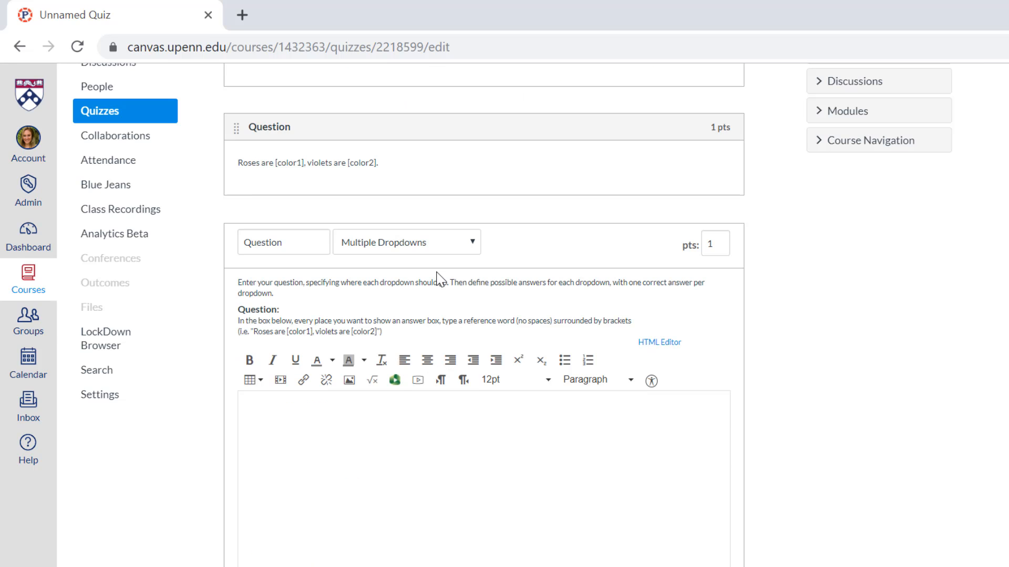
pyautogui.click(420, 243)
pyautogui.click(384, 336)
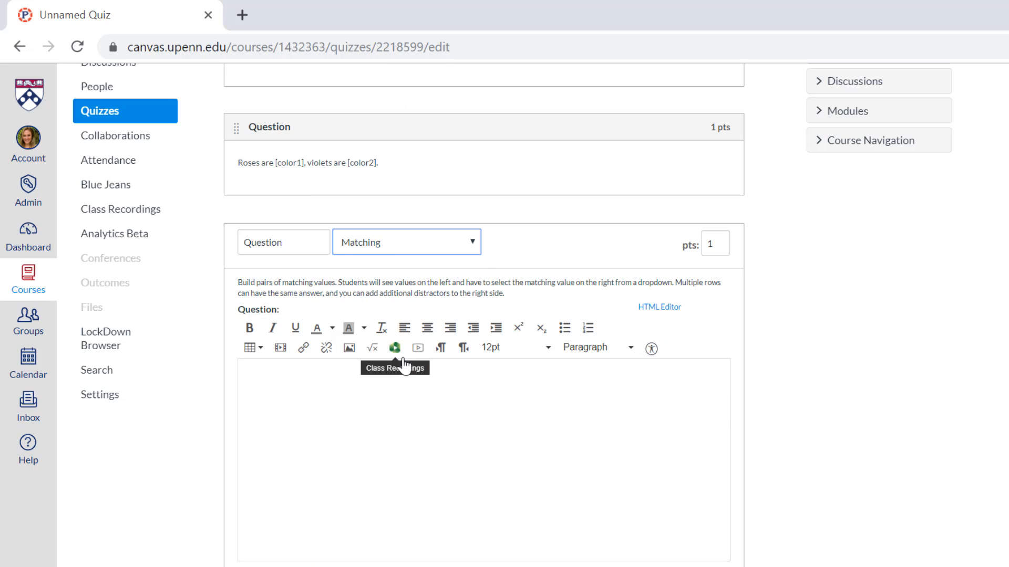
pyautogui.scroll(-2, 415, 396)
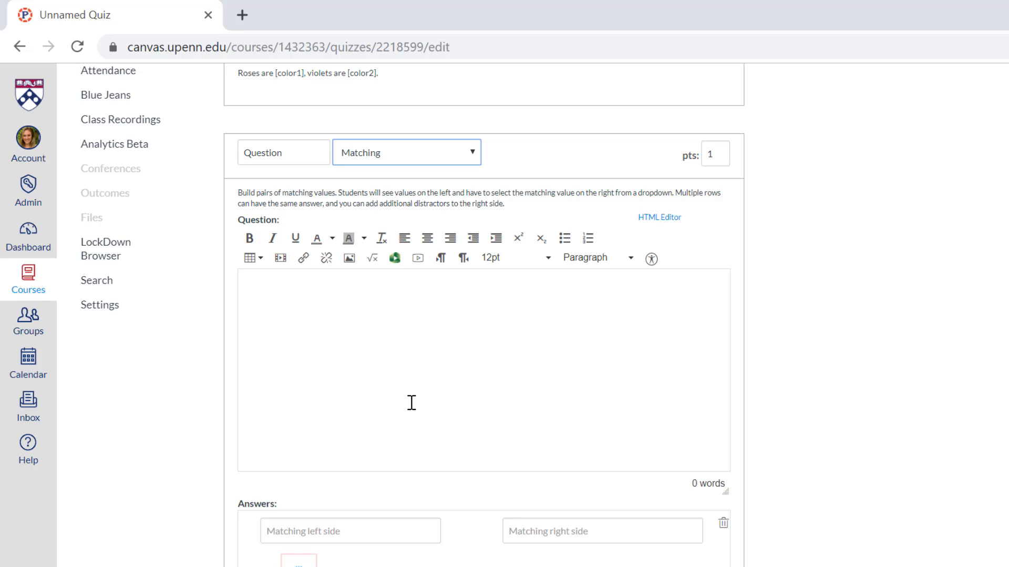
pyautogui.scroll(-5, 411, 403)
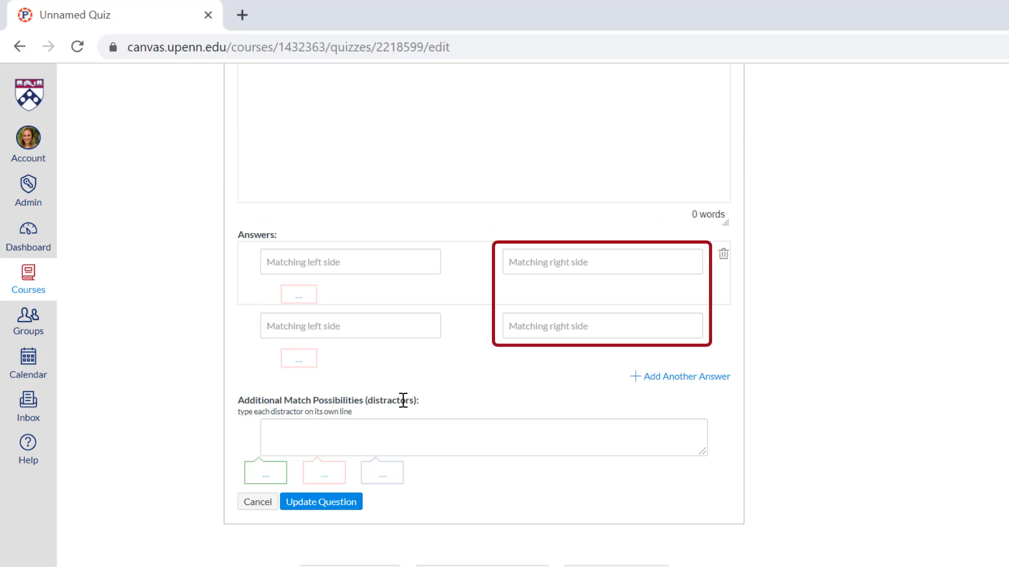
pyautogui.click(422, 428)
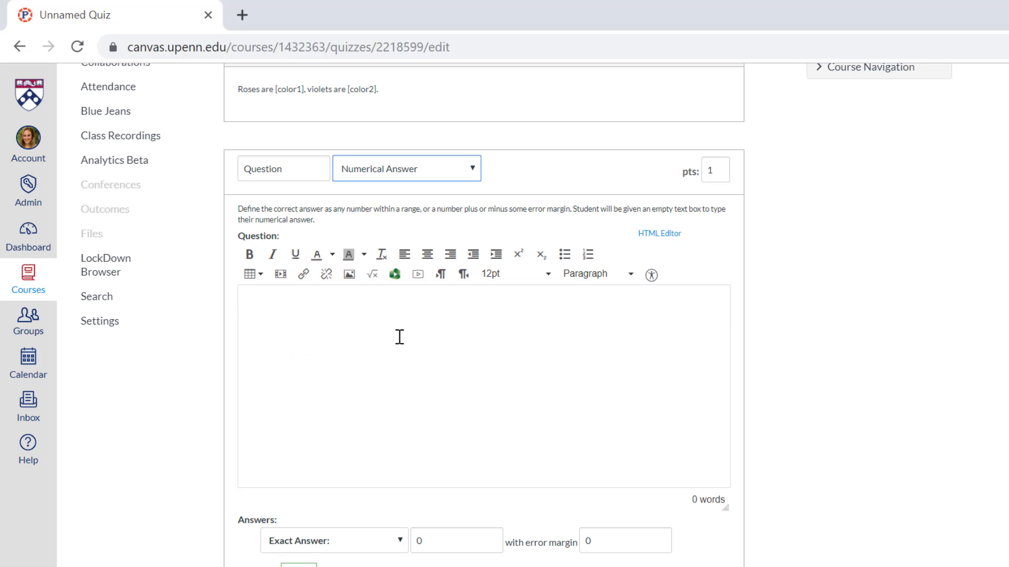
# - Change the question type to Numerical Answer and review its exact answer and error margin fields
pyautogui.scroll(-5, 399, 337)
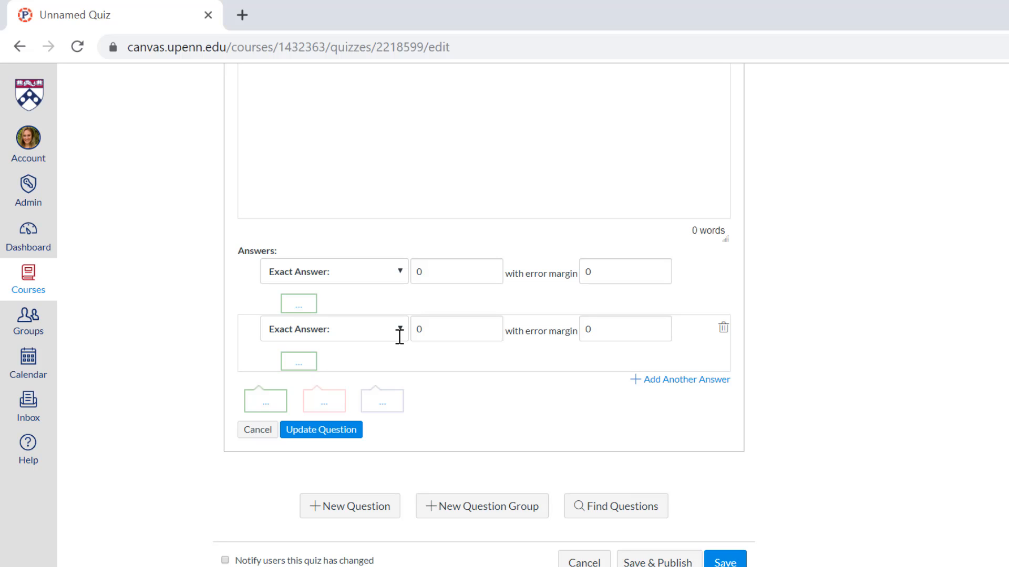
pyautogui.scroll(5, 398, 322)
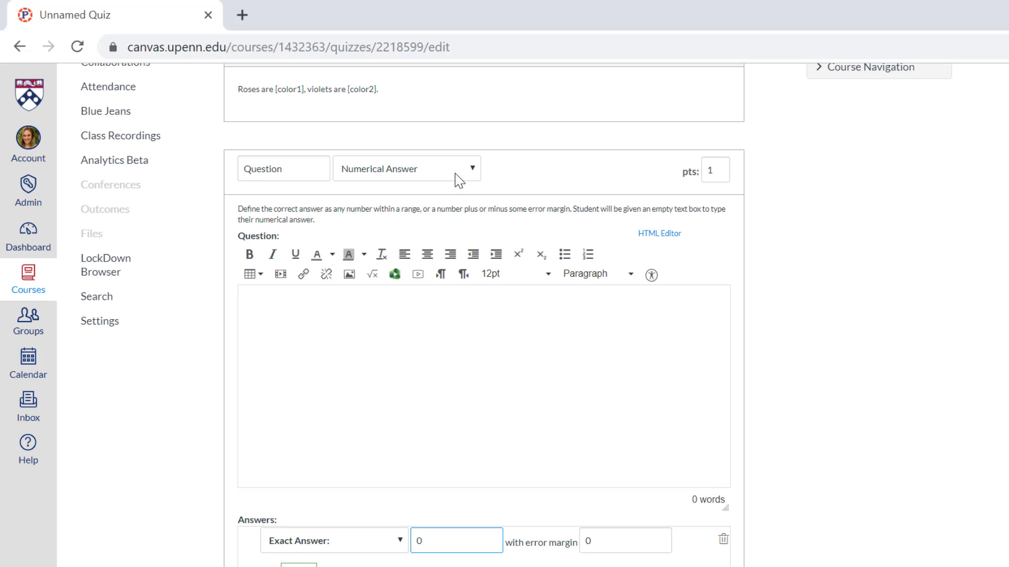
# - Change the question type to Formula Question, enter "What is 5 plus [x]?" as its text and review the variable and formula definitions
pyautogui.click(460, 173)
pyautogui.click(436, 285)
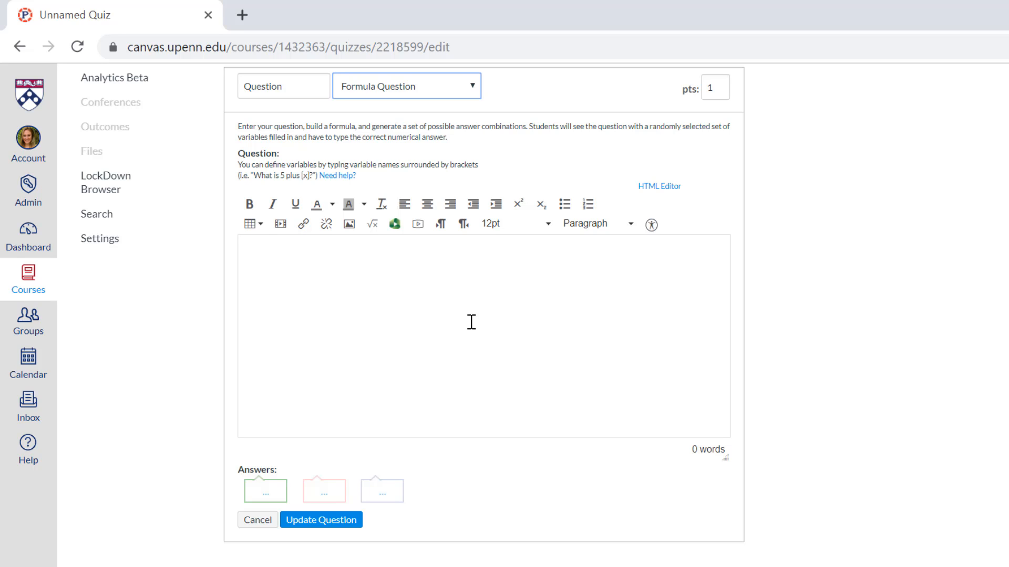
pyautogui.click(472, 322)
pyautogui.write('What')
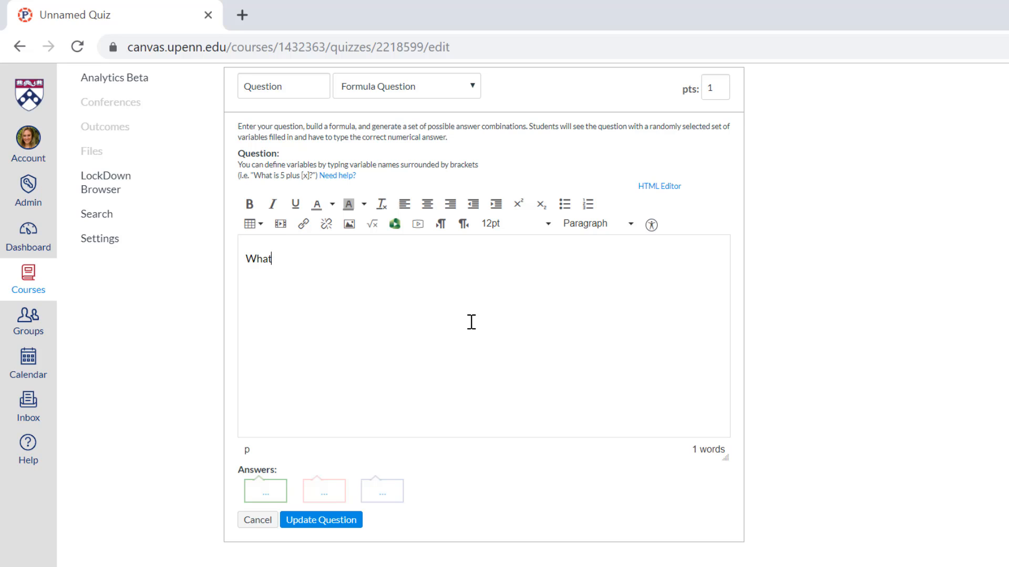
pyautogui.write(' is 5 plus [x]?')
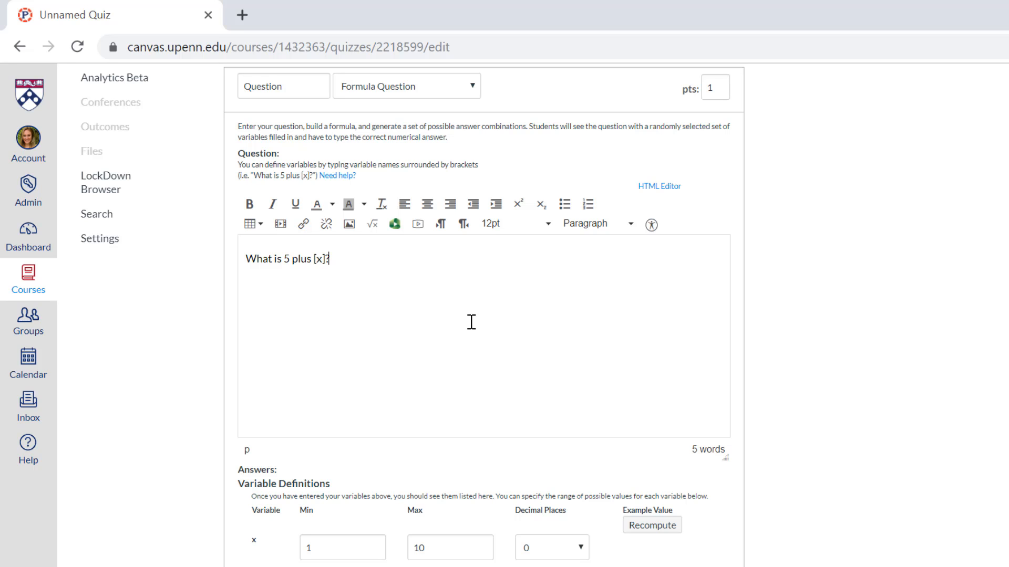
pyautogui.scroll(-3, 471, 322)
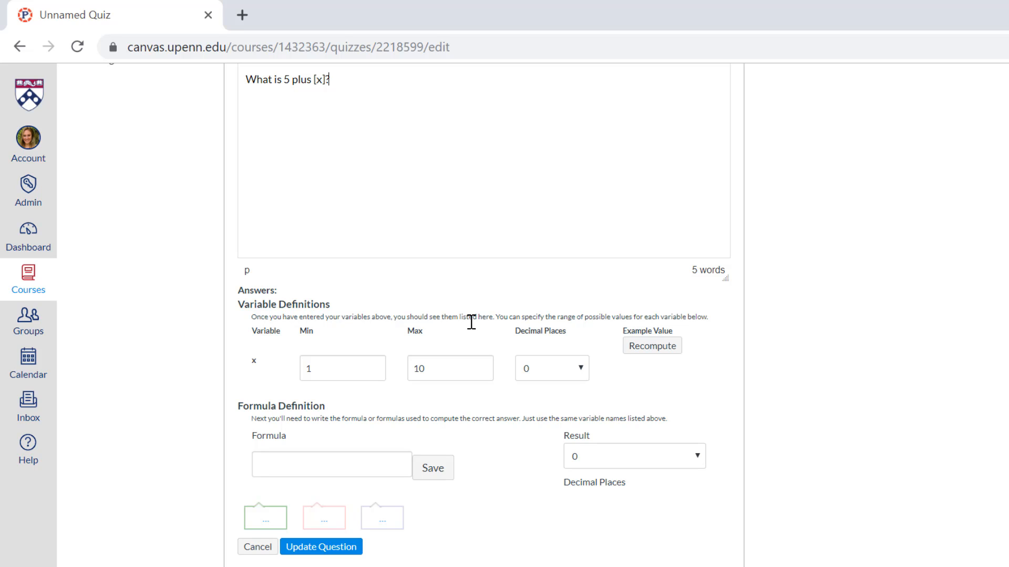
pyautogui.click(383, 459)
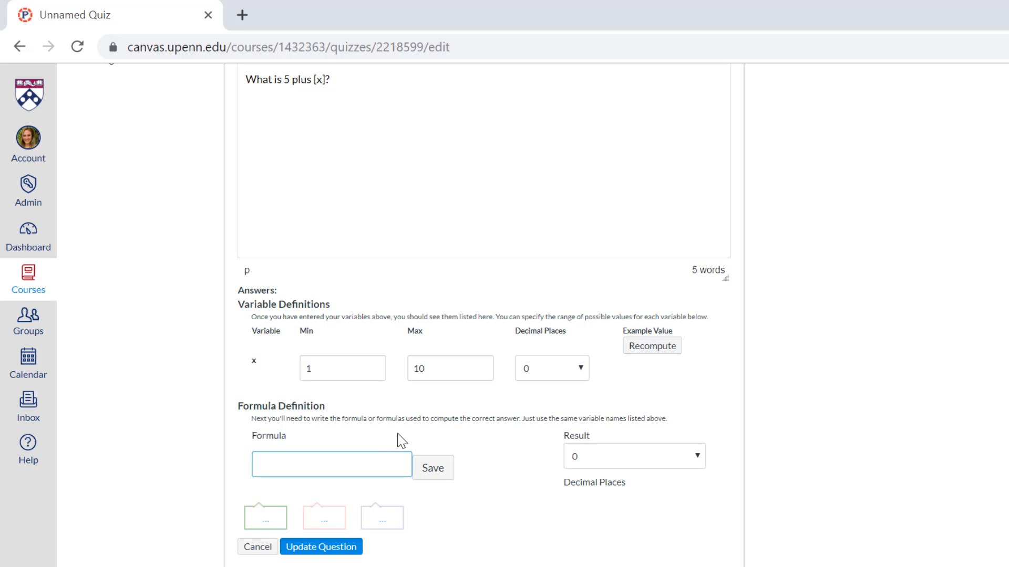
pyautogui.click(365, 378)
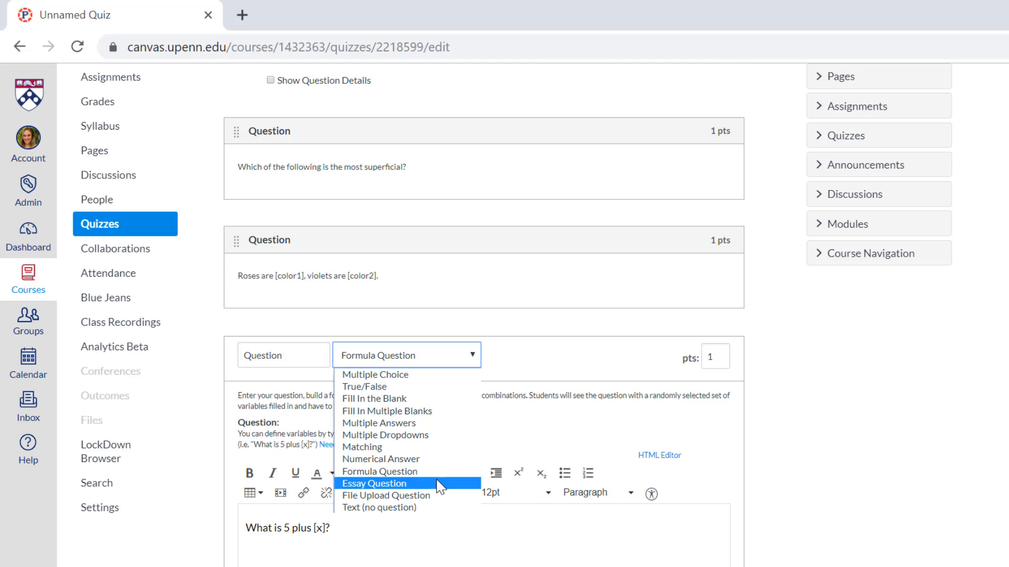
# - Switch the question type to Essay Question, review its layout, and switch it to File Upload Question
pyautogui.click(439, 480)
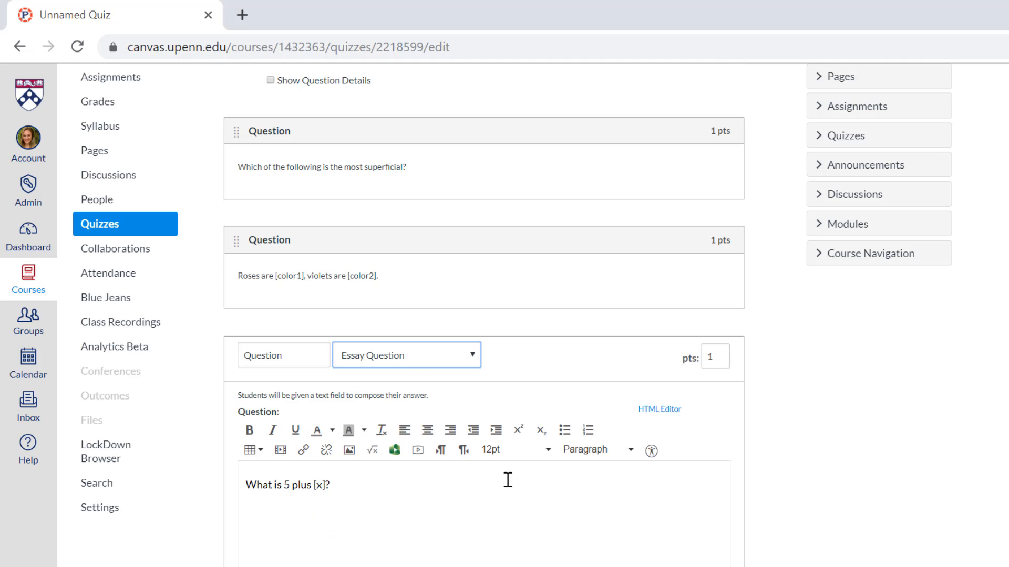
pyautogui.scroll(-5, 809, 463)
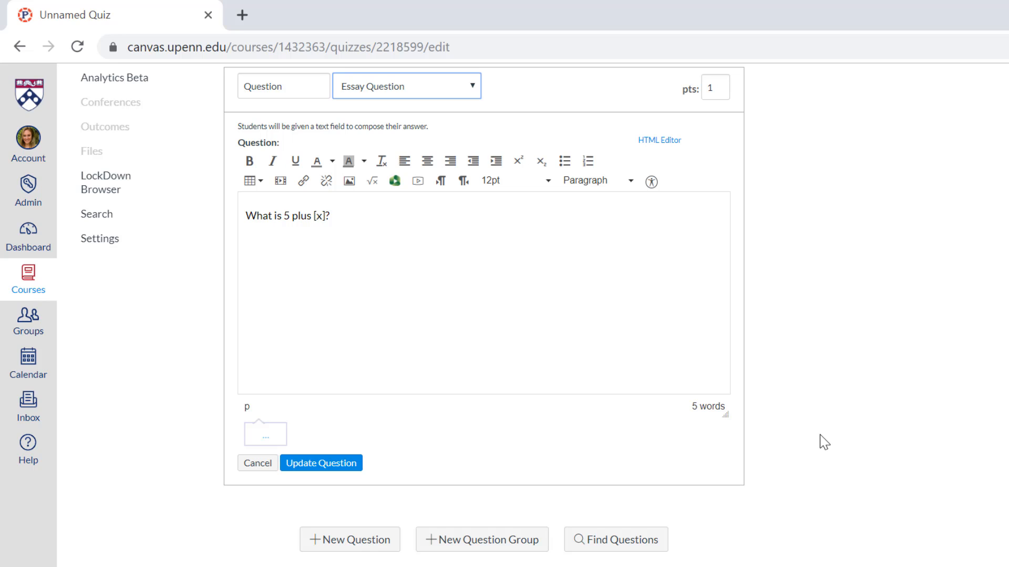
pyautogui.click(457, 87)
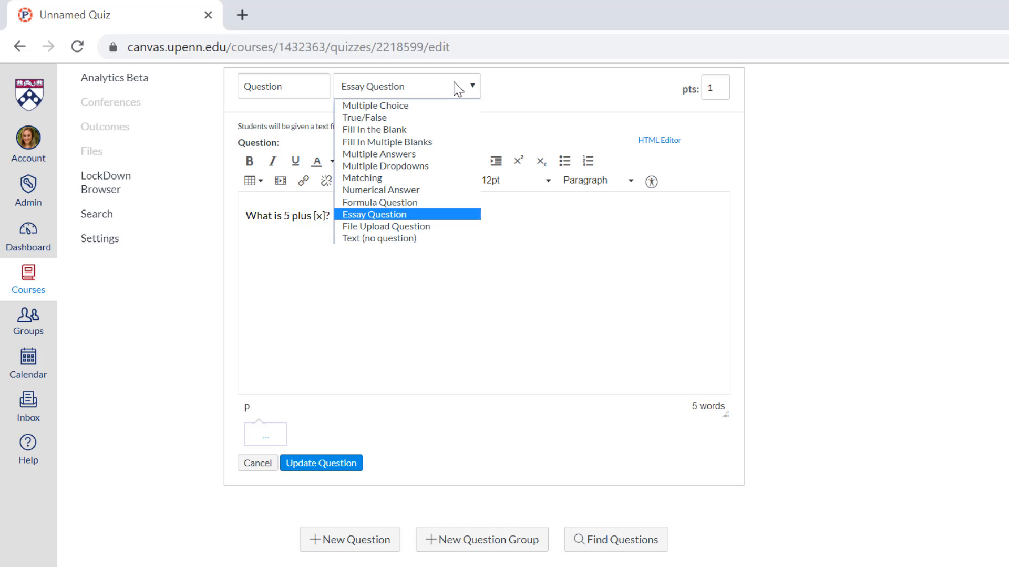
pyautogui.click(427, 227)
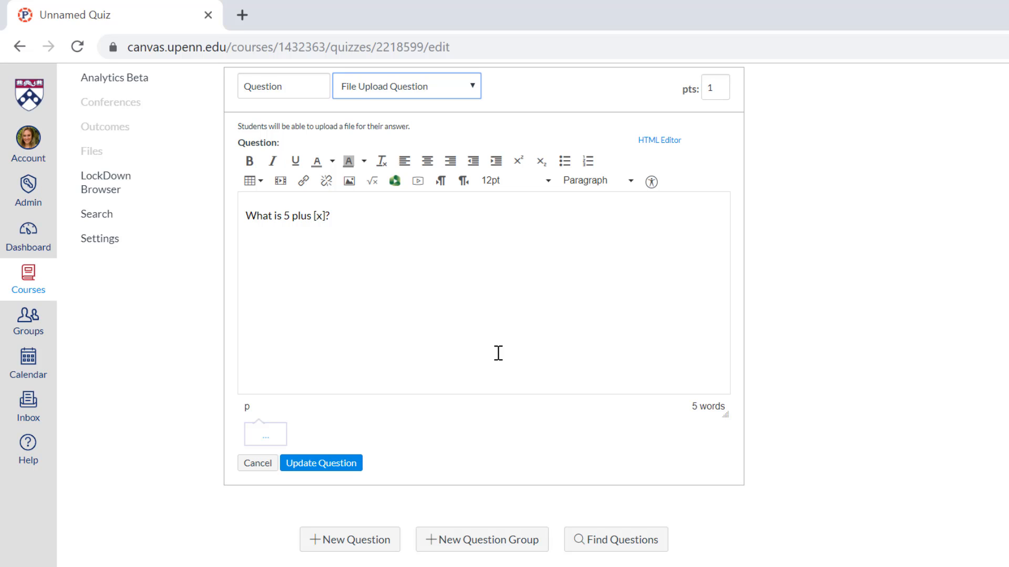
# - Change the question type to Text (no question) and replace the message text with "Part II"
pyautogui.click(407, 86)
pyautogui.click(413, 238)
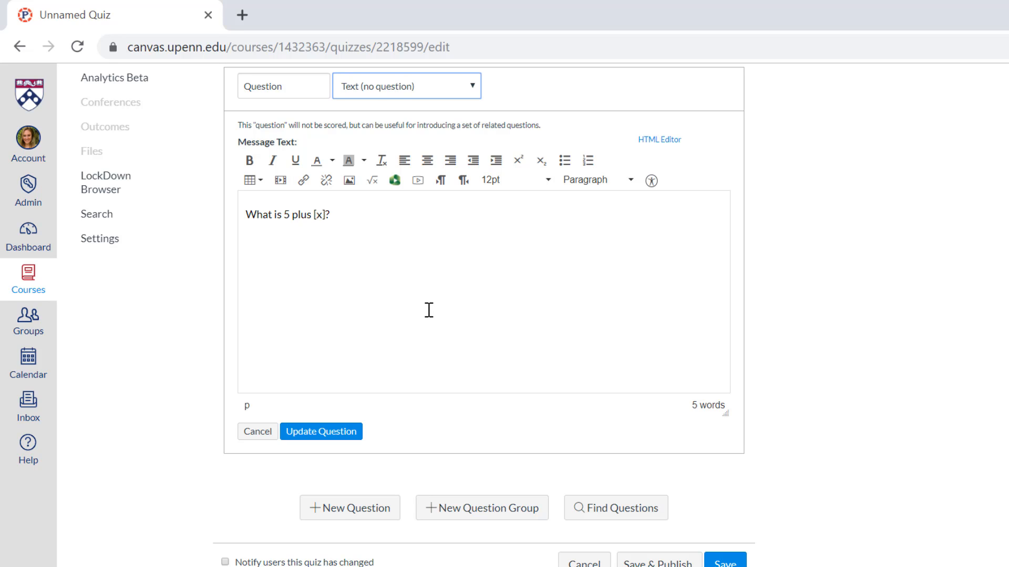
pyautogui.moveTo(393, 224); pyautogui.dragTo(241, 205)
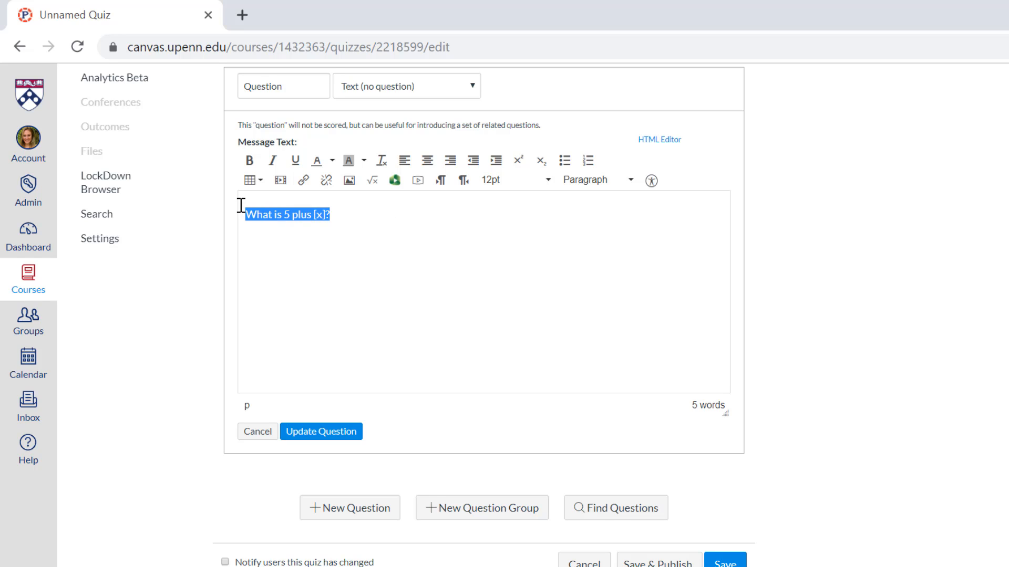
pyautogui.write('Part II')
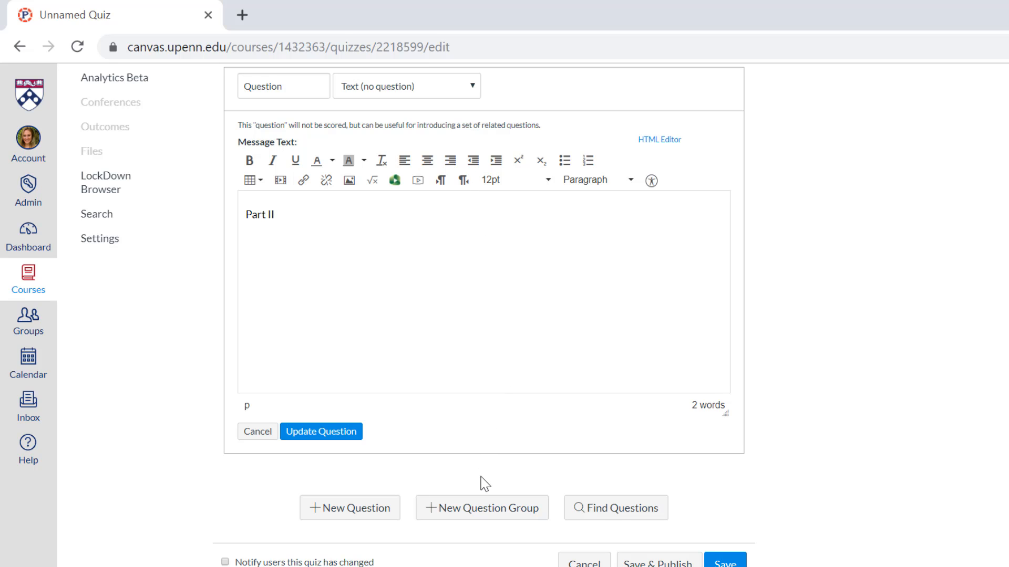
# - Save the quiz, look over its settings summary and publish it
pyautogui.click(724, 564)
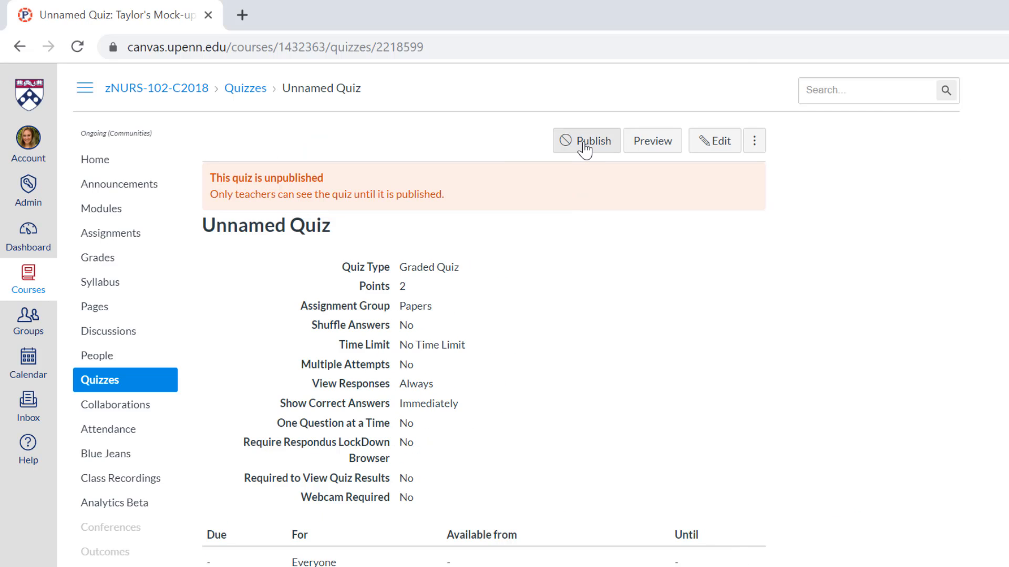
pyautogui.scroll(-1, 604, 275)
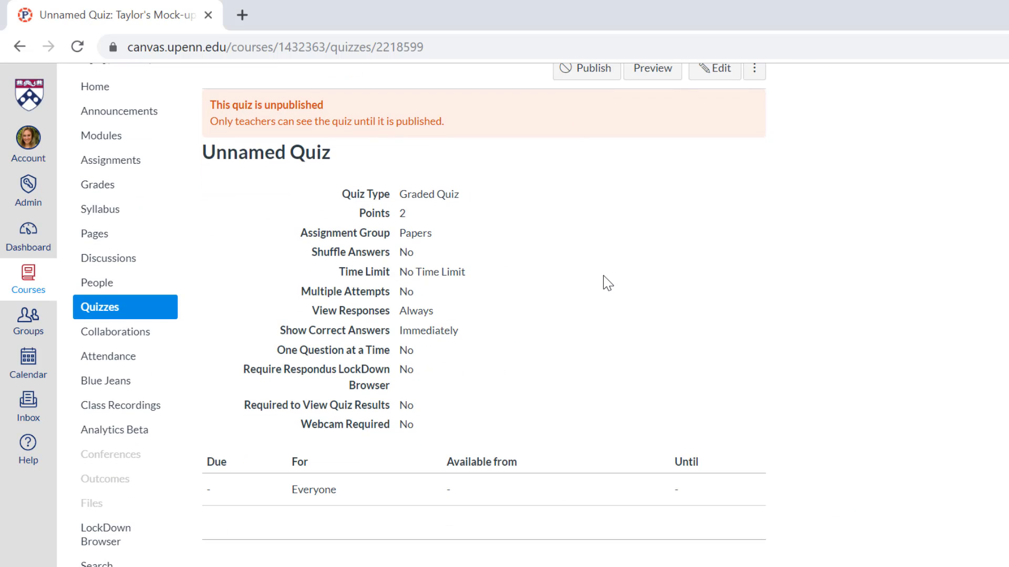
pyautogui.scroll(1, 603, 276)
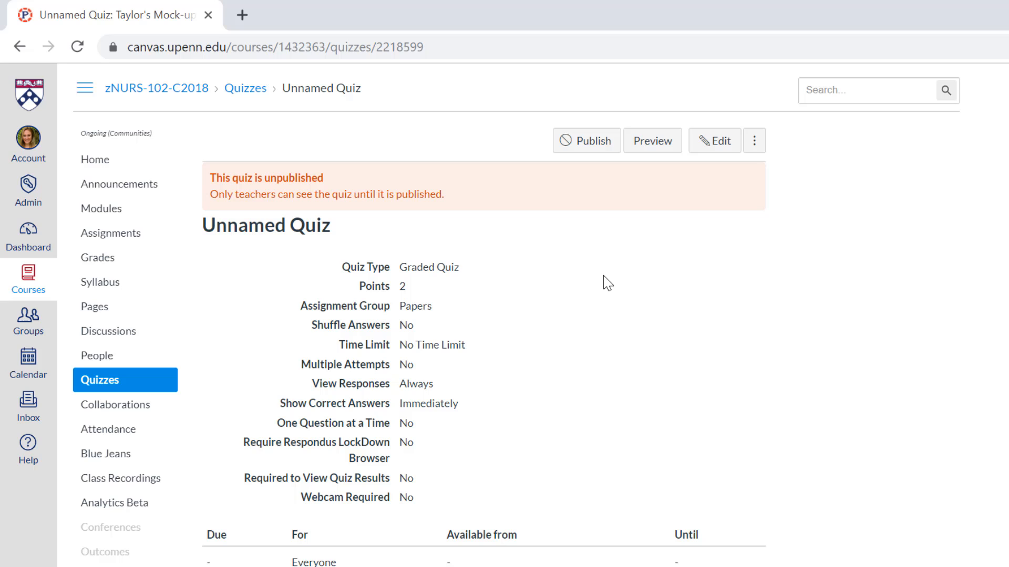
pyautogui.click(603, 149)
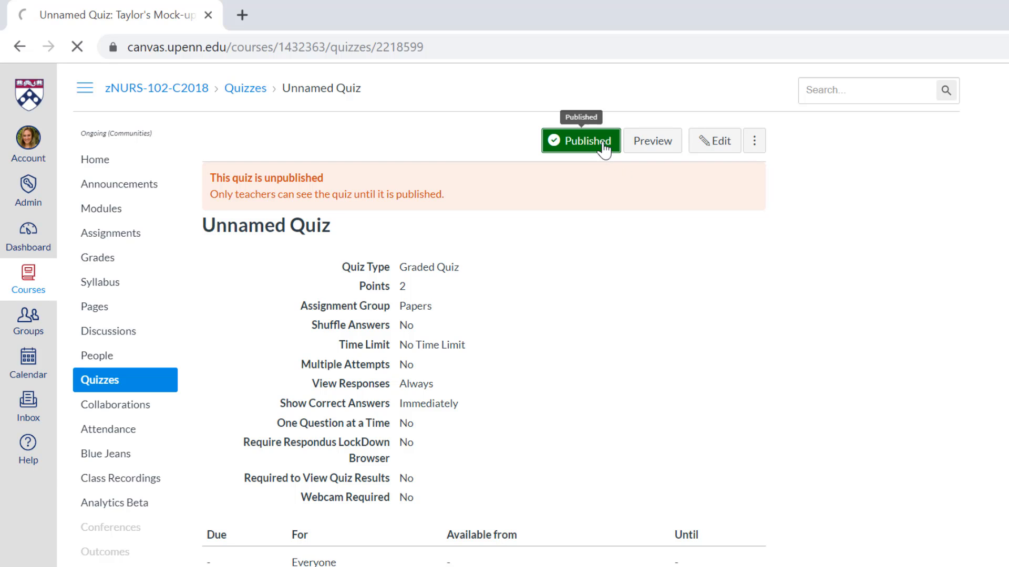